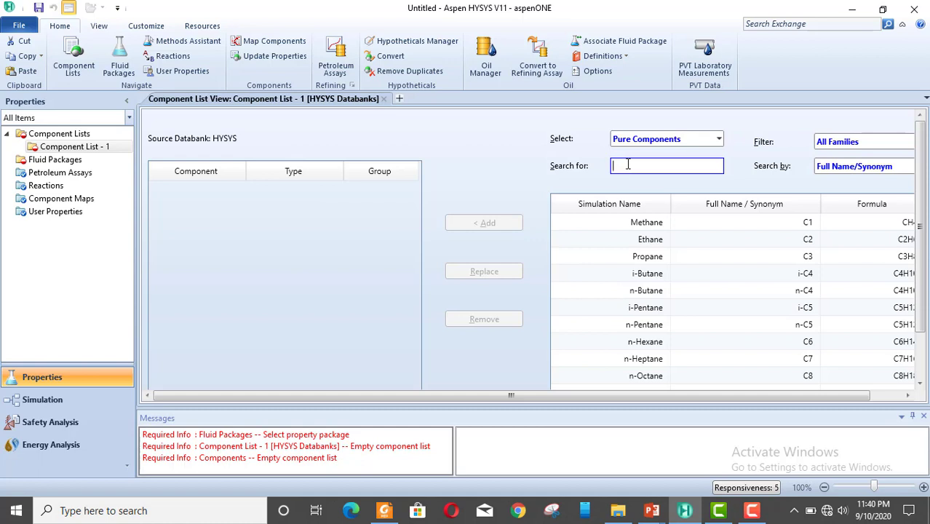
Search the pure components by simulation name for "ethylene" and add Ethylene to Component List - 1.
{"action": "type", "text": "et"}
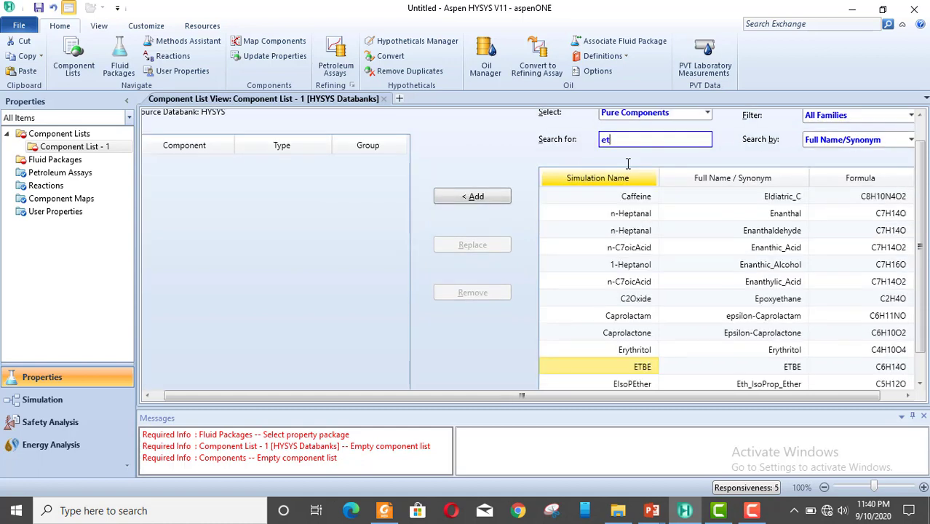
{"action": "type", "text": "hy"}
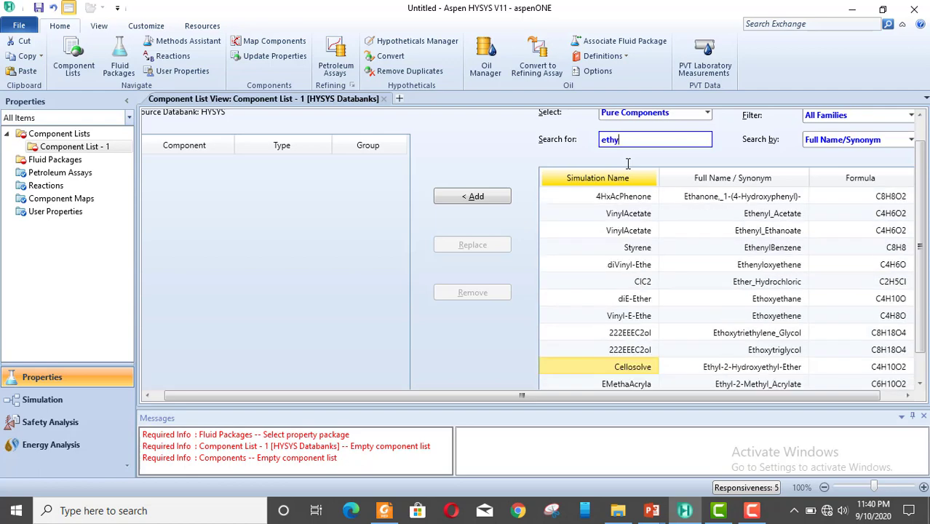
{"action": "type", "text": "le"}
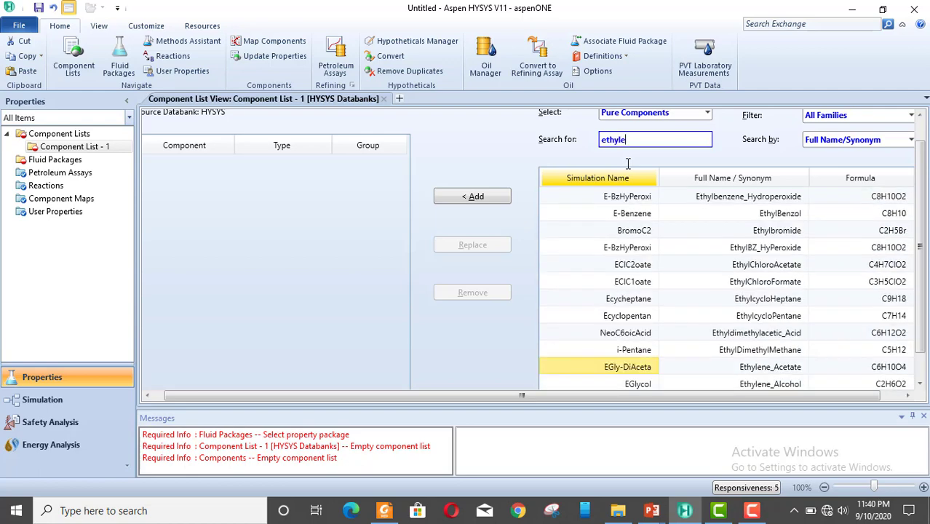
{"action": "key", "text": "BackSpace"}
{"action": "type", "text": "ene"}
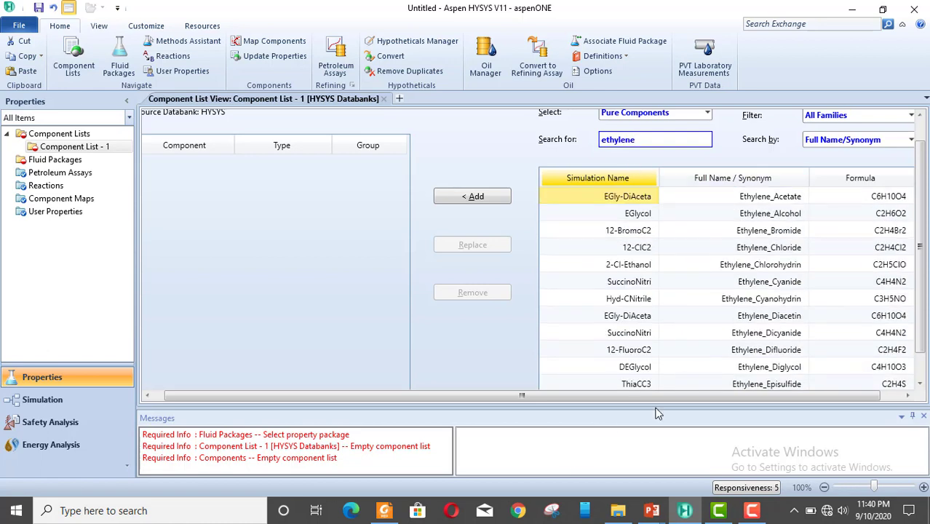
{"action": "left_click", "coordinate": [888, 143]}
{"action": "left_click", "coordinate": [866, 157]}
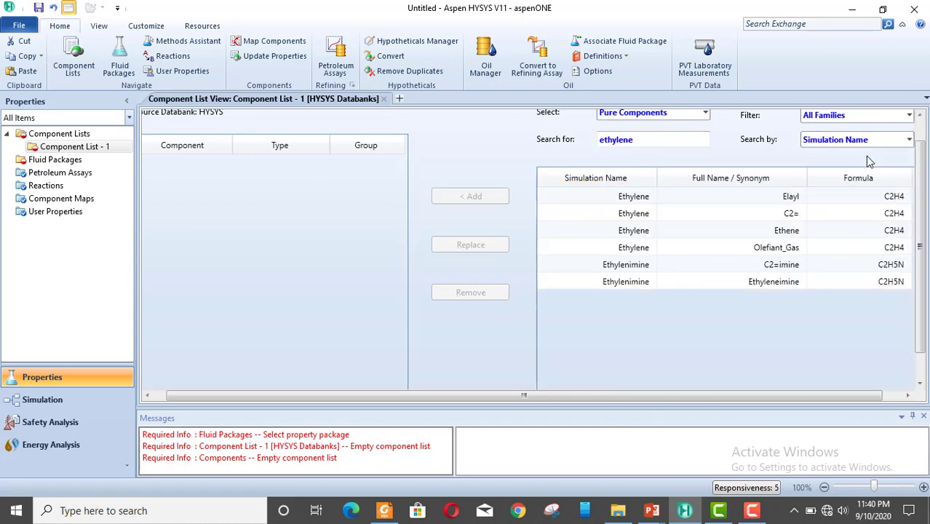
{"action": "left_click", "coordinate": [644, 202]}
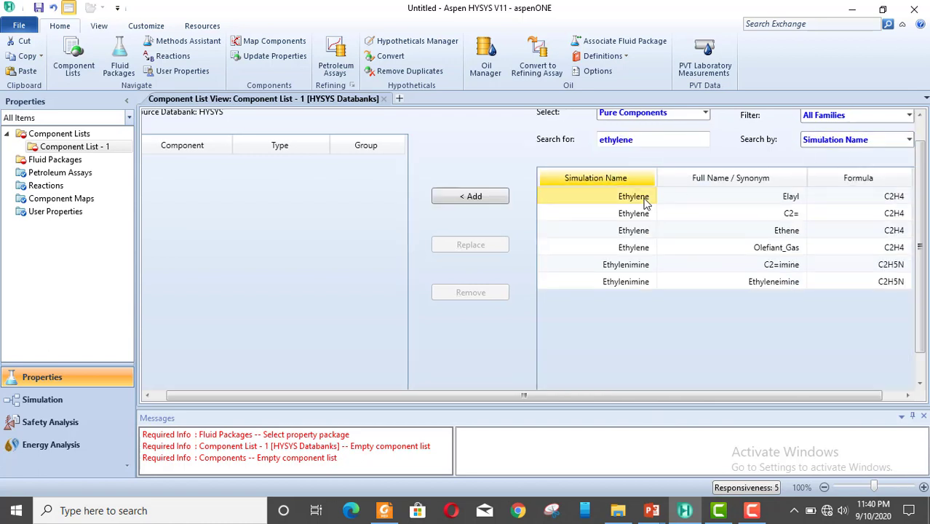
{"action": "left_click", "coordinate": [466, 198]}
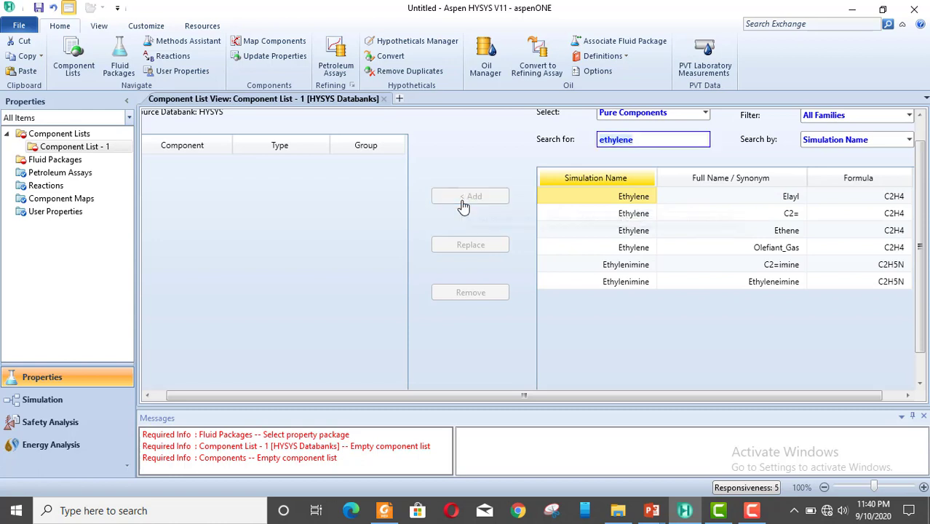
Add a fluid package for Component List - 1 and assign it the Peng-Robinson property package.
{"action": "left_click", "coordinate": [73, 160]}
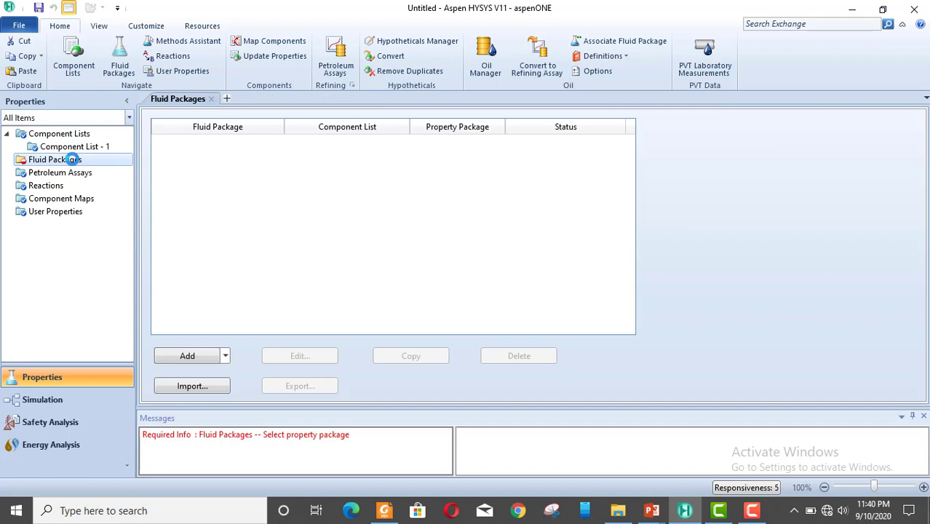
{"action": "left_click", "coordinate": [182, 358]}
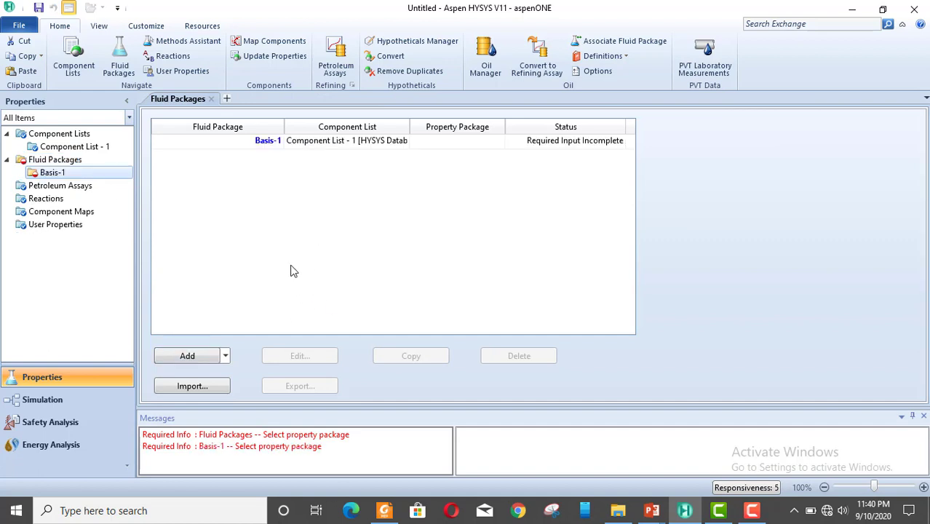
{"action": "left_click_drag", "start_coordinate": [284, 255], "coordinate": [284, 336]}
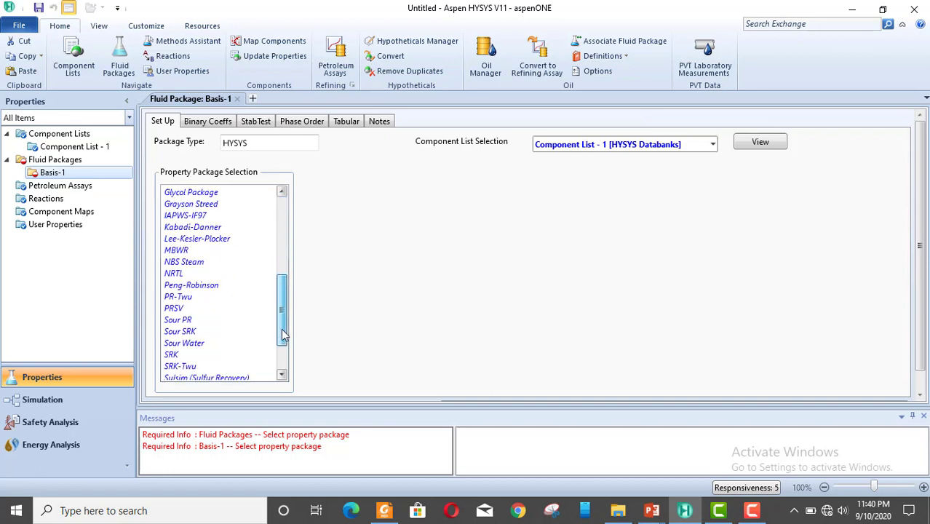
{"action": "left_click", "coordinate": [207, 286]}
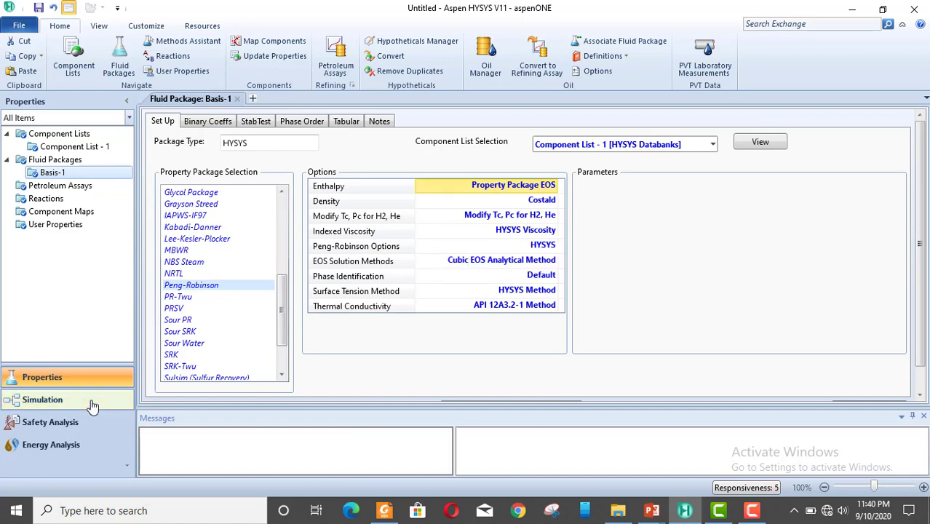
Enter the simulation environment, place a material stream on the empty flowsheet and name it Ethylene.
{"action": "left_click", "coordinate": [43, 400]}
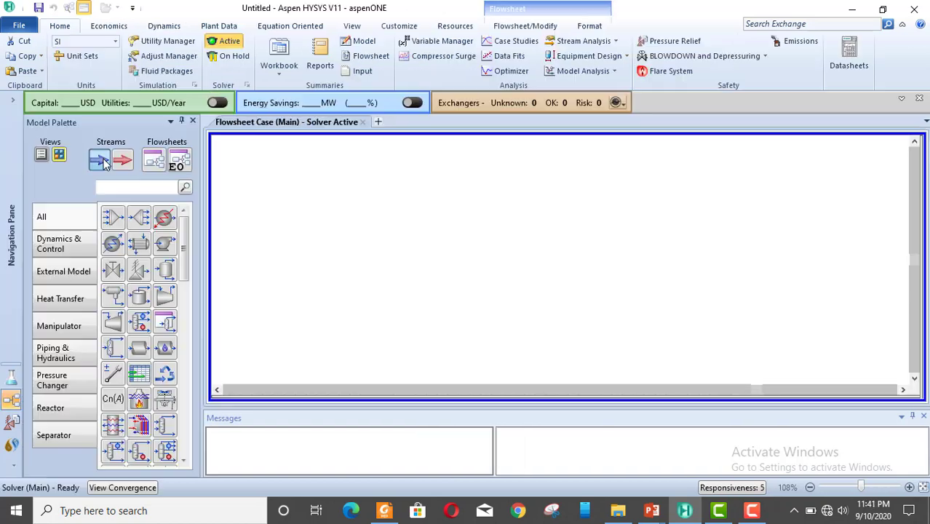
{"action": "left_click", "coordinate": [422, 208]}
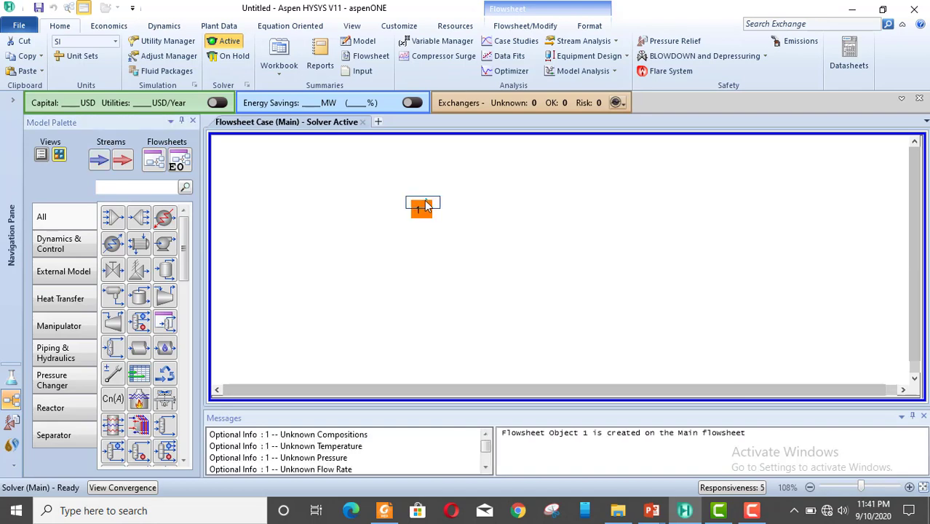
{"action": "double_click", "coordinate": [426, 206]}
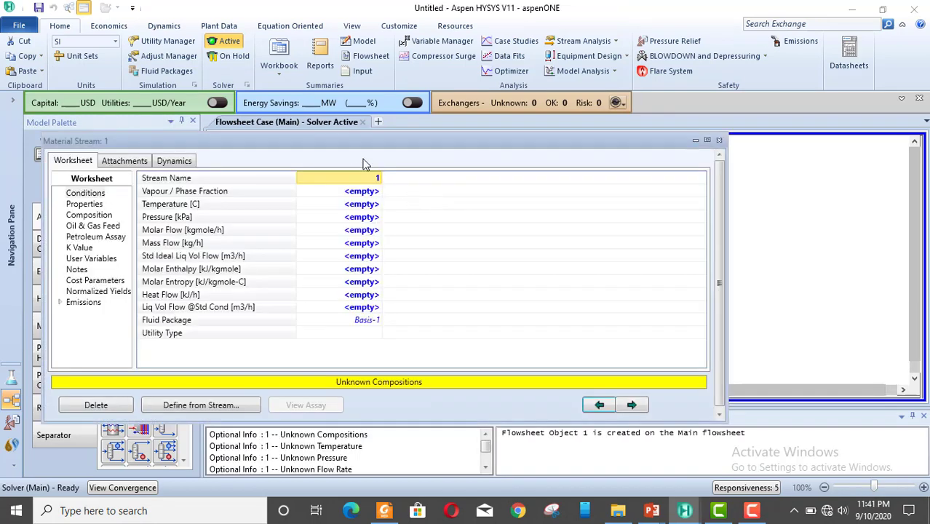
{"action": "left_click_drag", "start_coordinate": [345, 140], "coordinate": [386, 130]}
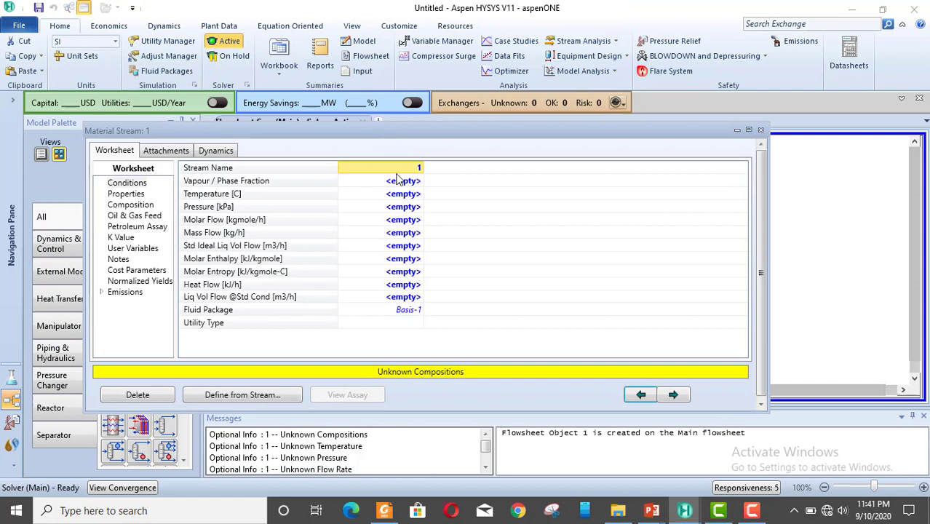
{"action": "type", "text": "E"}
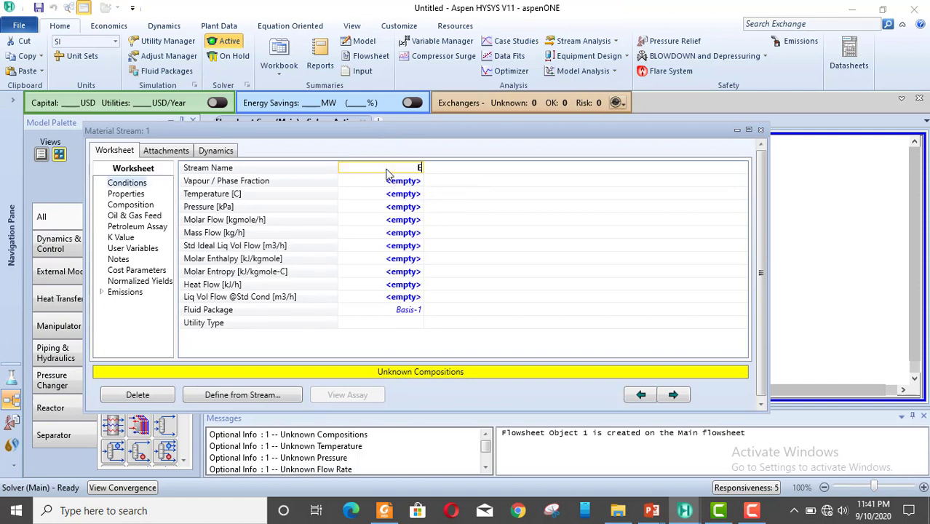
{"action": "type", "text": "thylene"}
{"action": "left_click", "coordinate": [380, 197]}
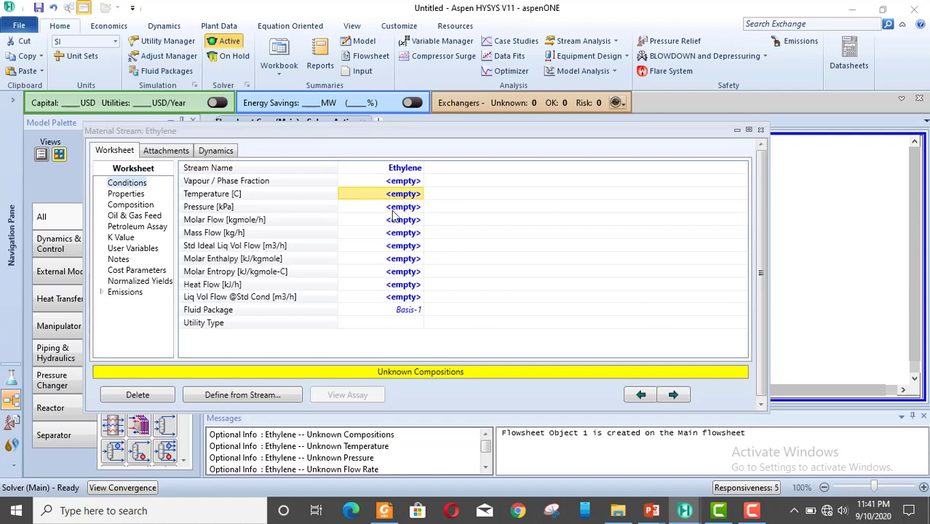
Set the Ethylene stream's pressure to 100 kPa and its molar flow to 1 kgmole/h.
{"action": "left_click", "coordinate": [391, 209]}
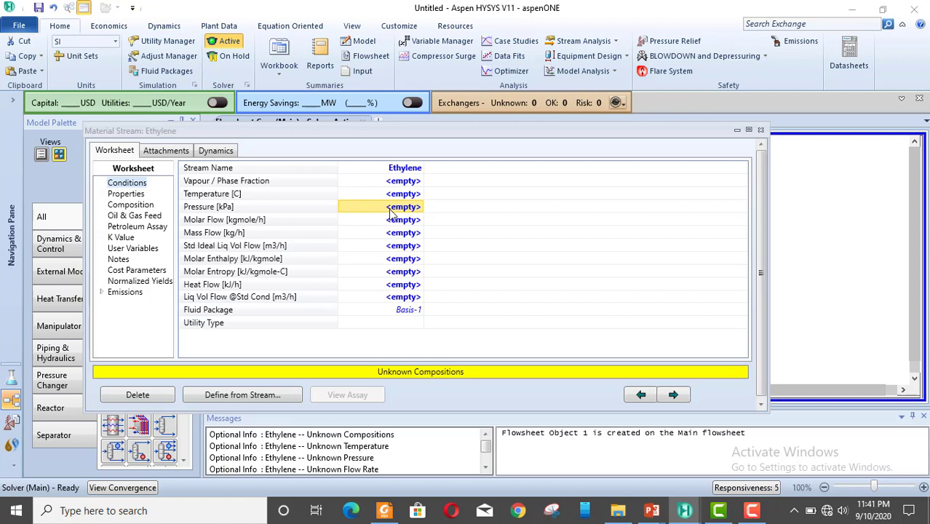
{"action": "type", "text": "1"}
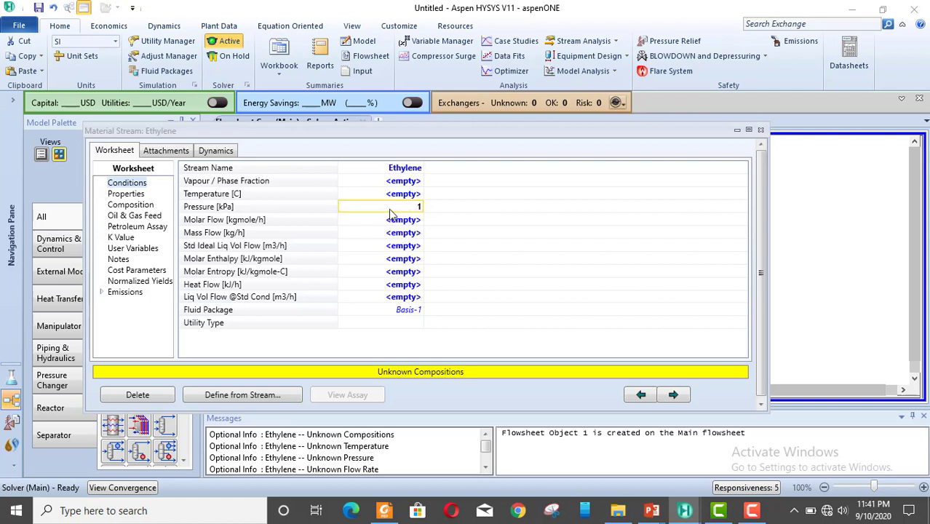
{"action": "type", "text": "00"}
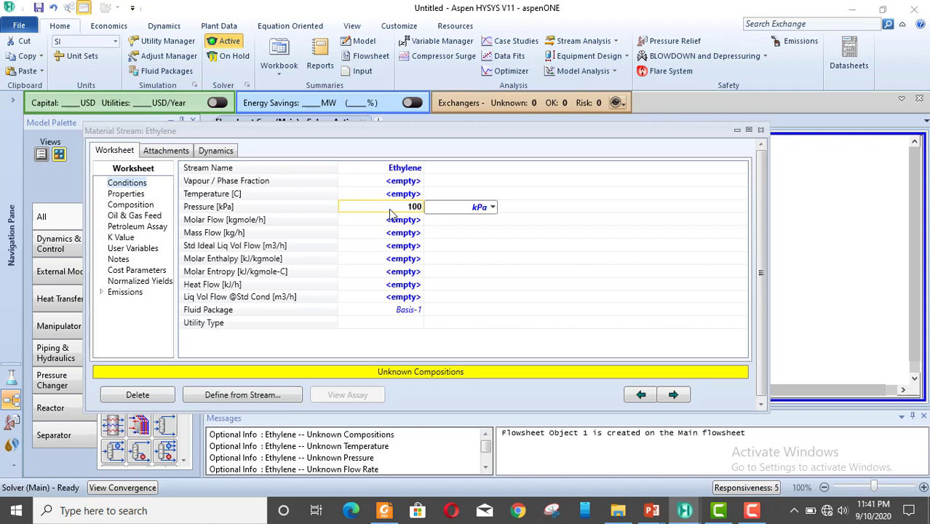
{"action": "key", "text": "Return"}
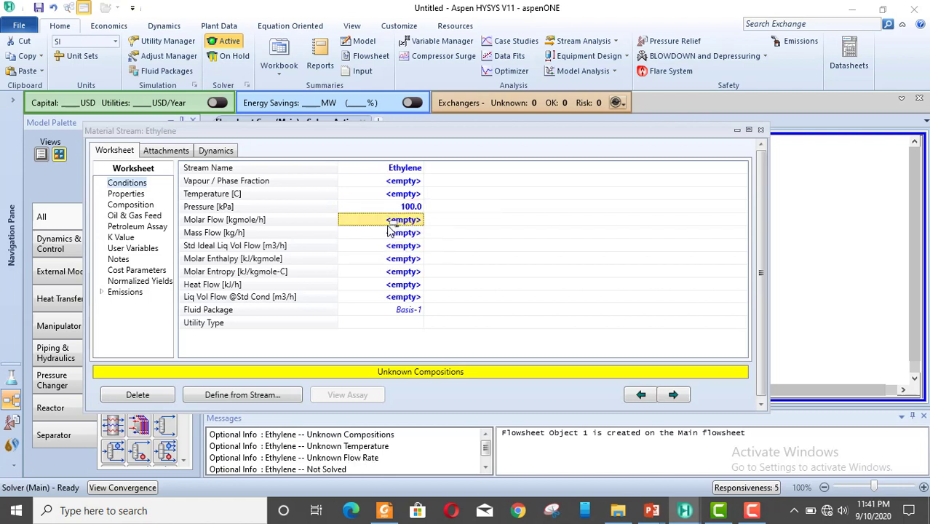
{"action": "type", "text": "1"}
{"action": "key", "text": "Return"}
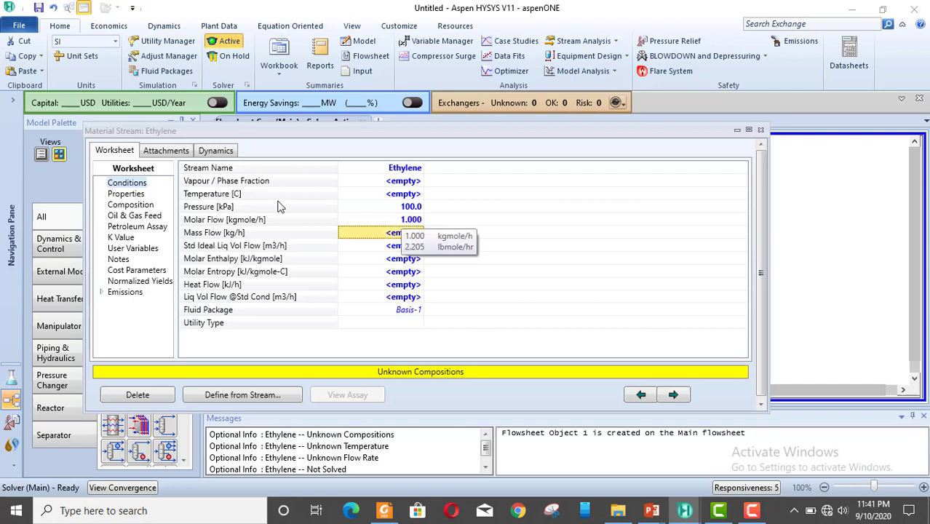
Define the stream's composition with an Ethylene mole fraction of 1.
{"action": "left_click", "coordinate": [141, 207]}
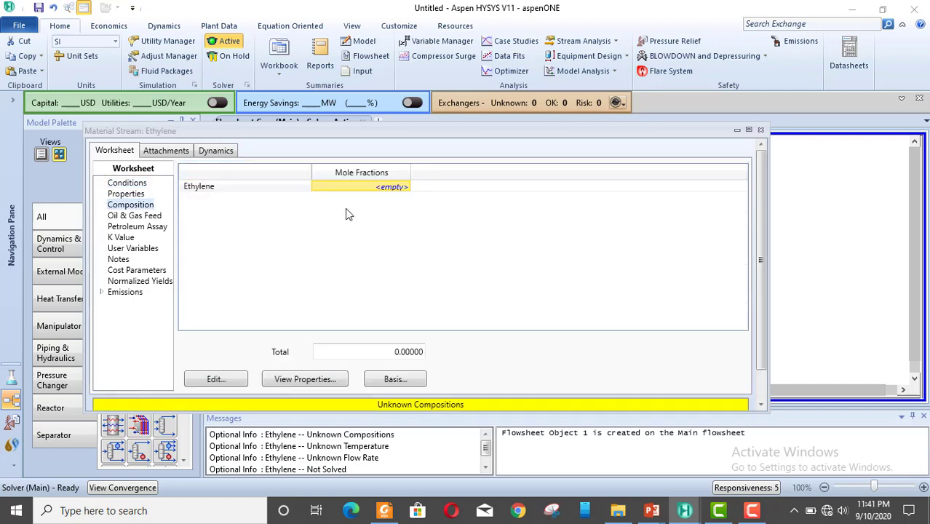
{"action": "left_click", "coordinate": [329, 187]}
{"action": "type", "text": "1"}
{"action": "key", "text": "Return"}
{"action": "left_click", "coordinate": [520, 397]}
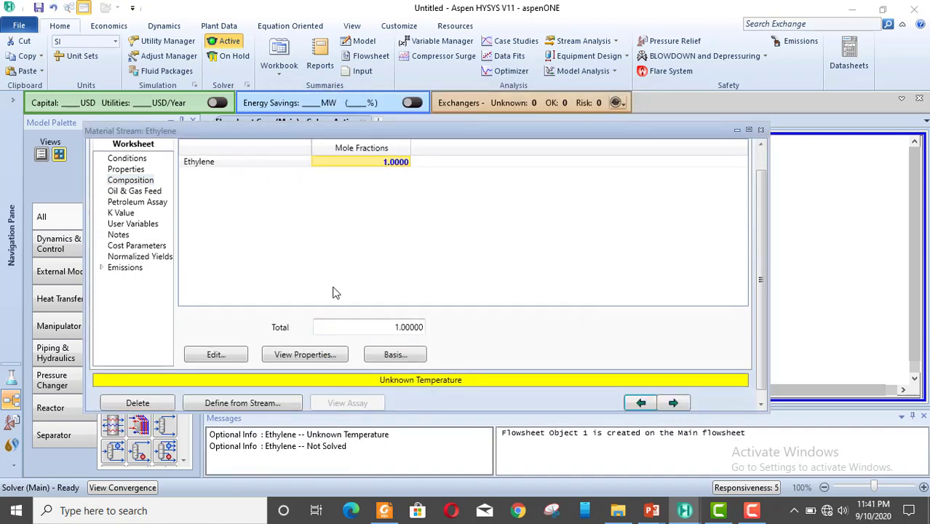
Set the vapour fraction to 0 in the stream's conditions to solve its boiling temperature at 100 kPa.
{"action": "left_click", "coordinate": [130, 159]}
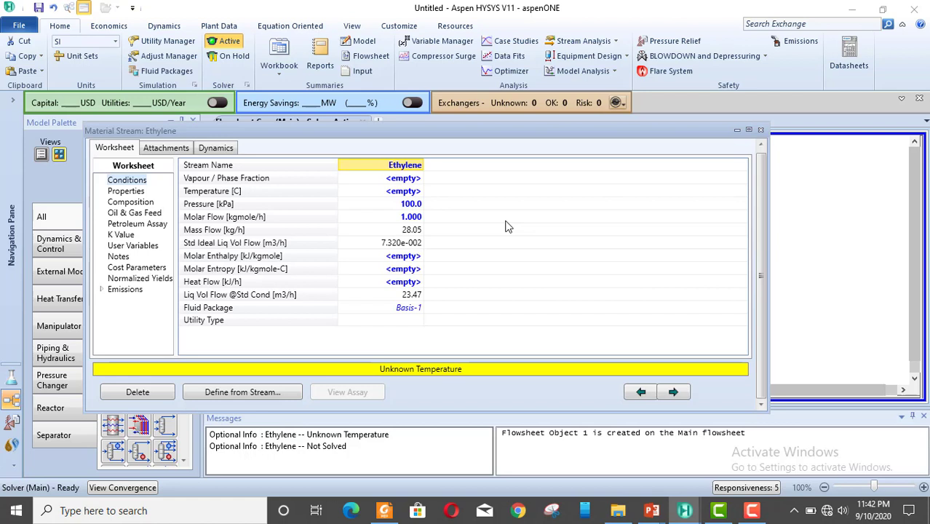
{"action": "left_click", "coordinate": [405, 178]}
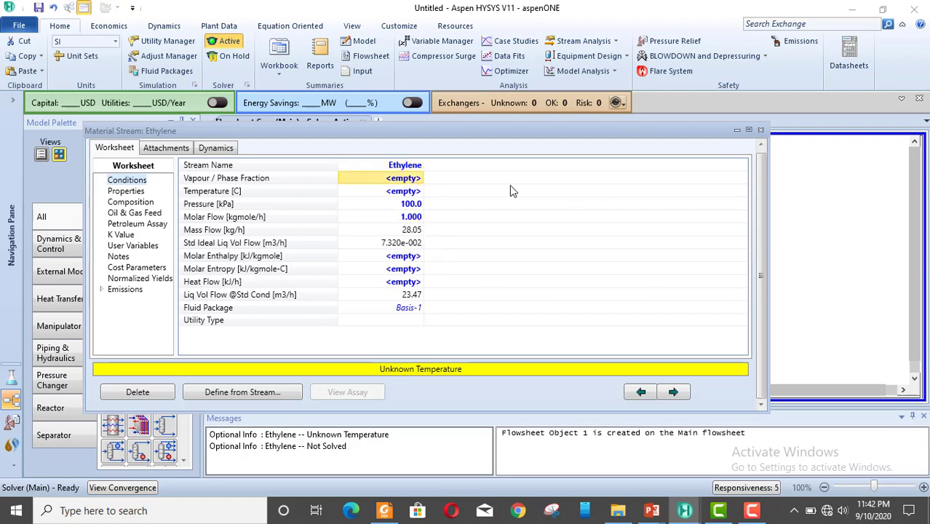
{"action": "type", "text": "0"}
{"action": "key", "text": "Return"}
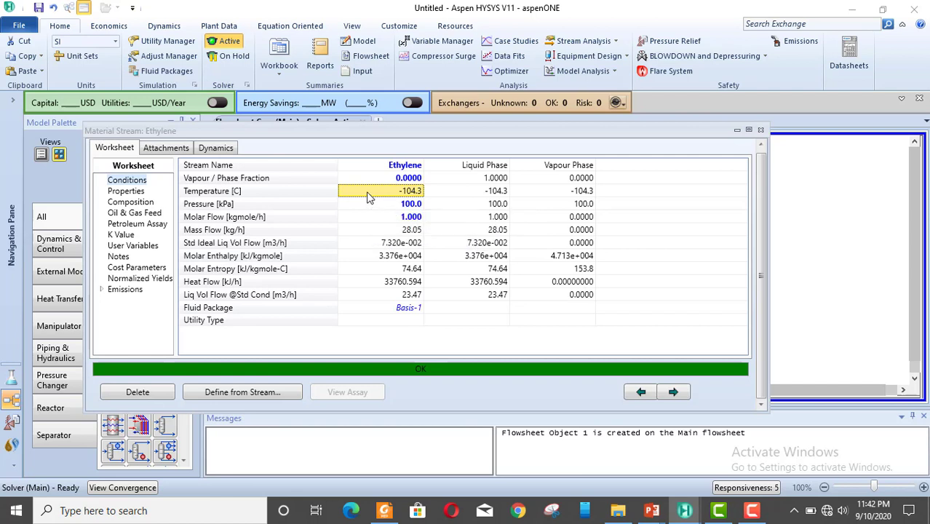
Clear the vapour fraction and the pressure specifications from the Ethylene stream's conditions.
{"action": "left_click", "coordinate": [405, 182]}
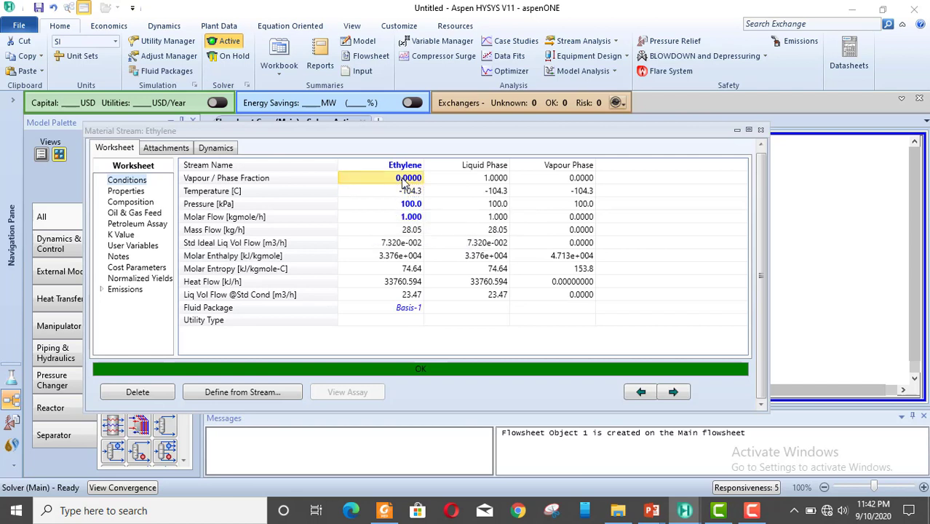
{"action": "key", "text": "Delete"}
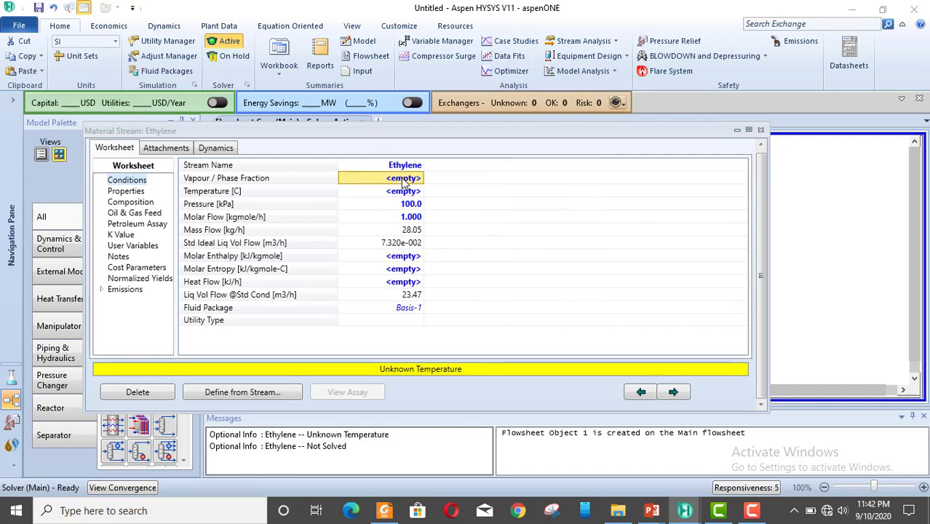
{"action": "left_click", "coordinate": [408, 207]}
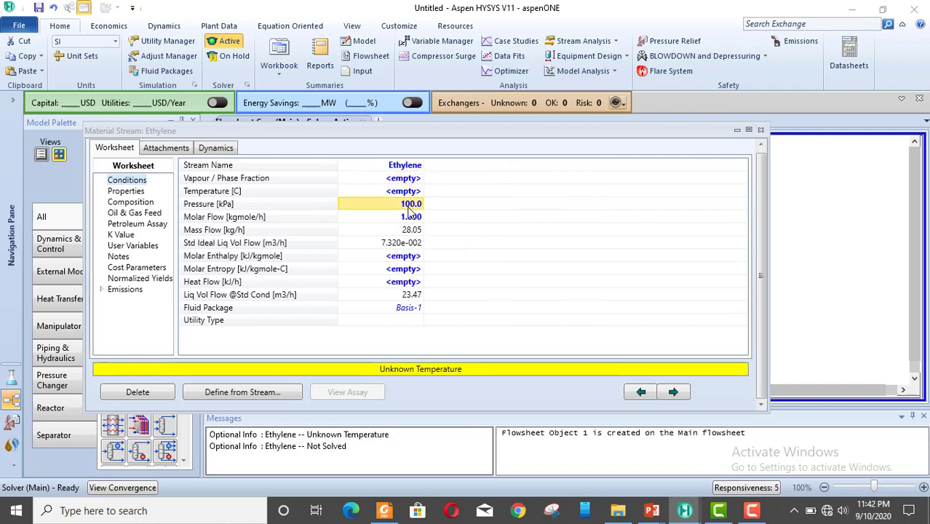
{"action": "key", "text": "Delete"}
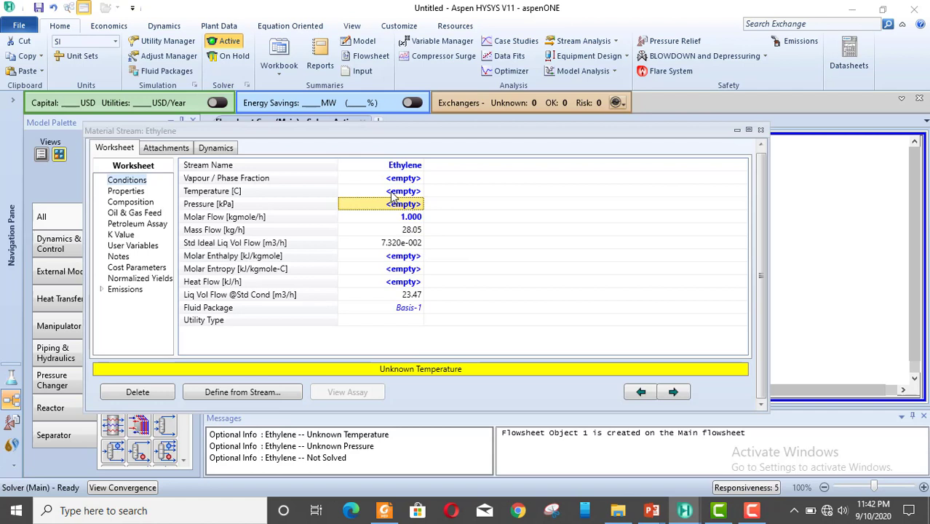
Set the Ethylene stream's temperature to 5 °C and its vapour fraction to 0 to solve the saturation pressure.
{"action": "left_click", "coordinate": [392, 194]}
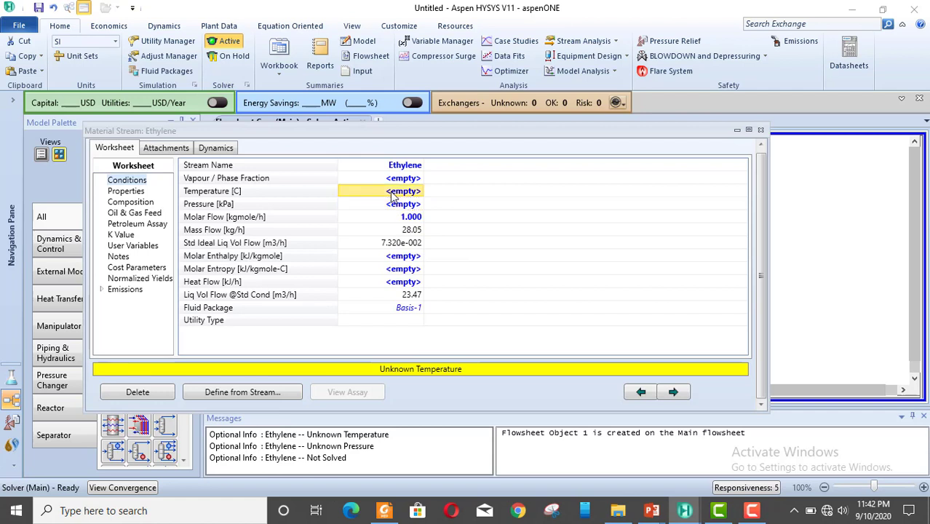
{"action": "type", "text": "5"}
{"action": "key", "text": "Return"}
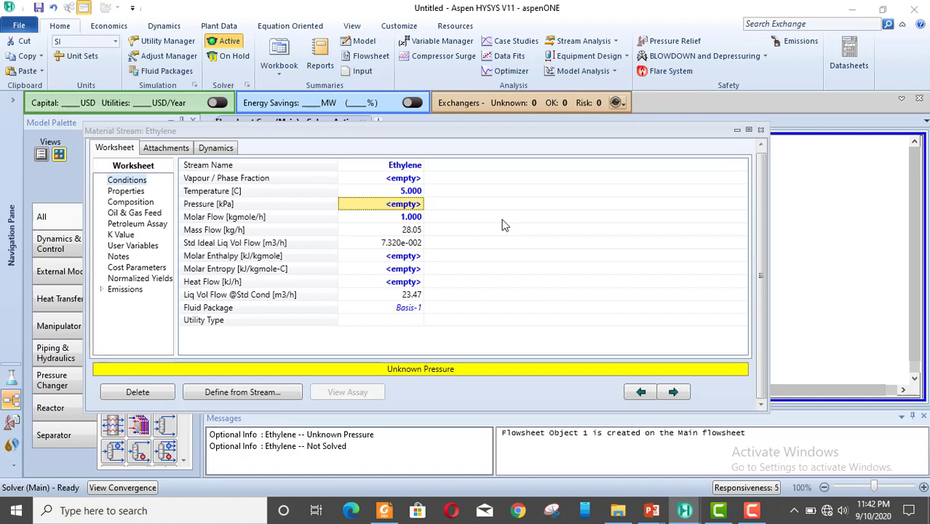
{"action": "left_click", "coordinate": [401, 181]}
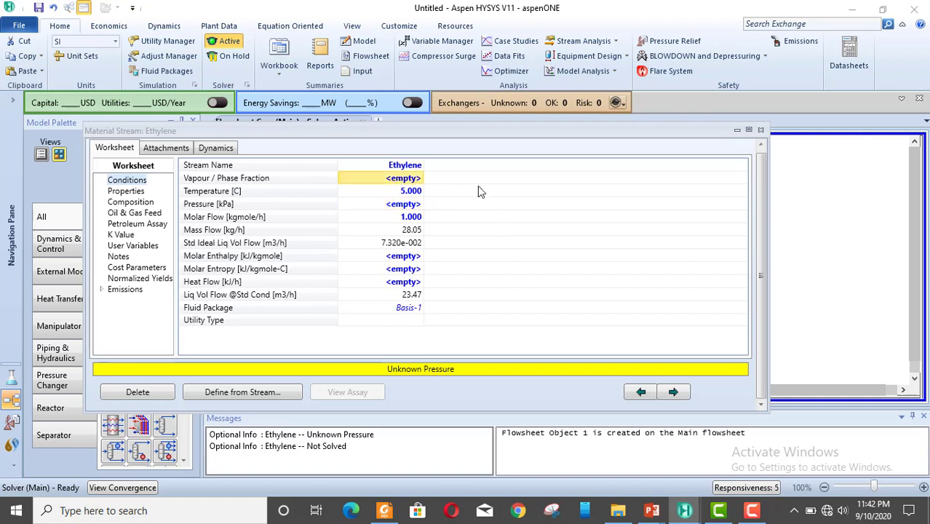
{"action": "type", "text": "0"}
{"action": "key", "text": "Return"}
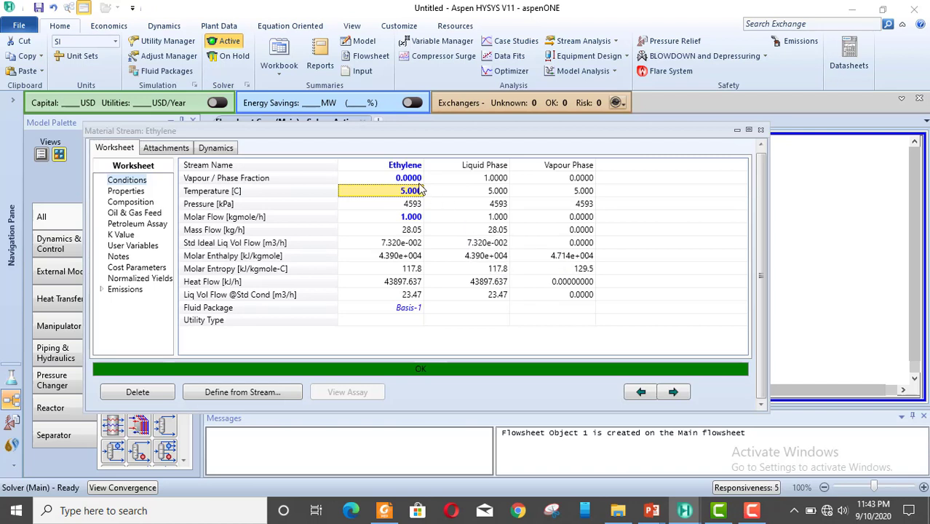
Close the Ethylene stream's properties and add a new case study.
{"action": "left_click", "coordinate": [760, 130]}
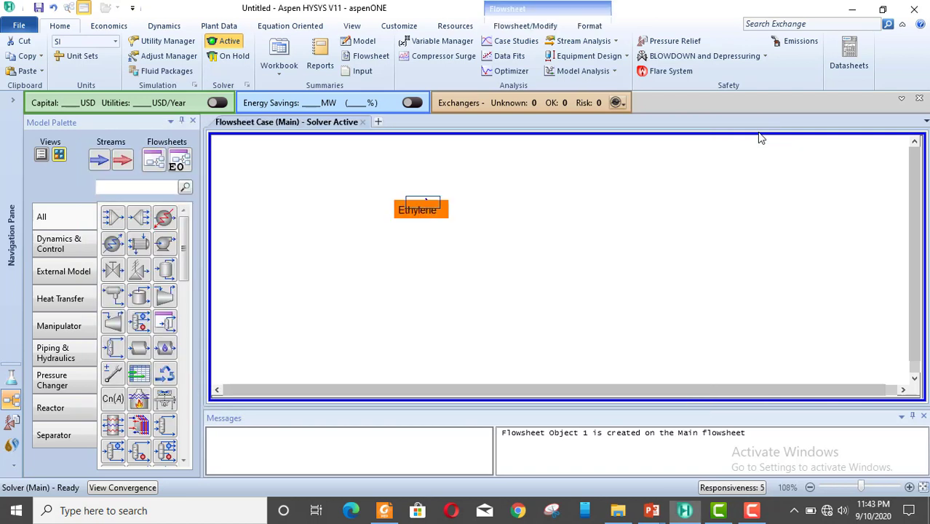
{"action": "left_click", "coordinate": [606, 233]}
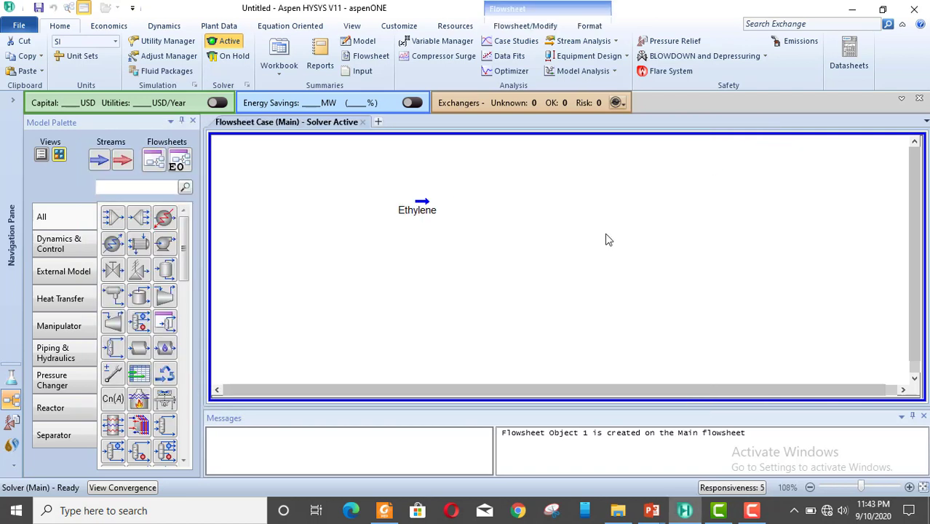
{"action": "left_click", "coordinate": [528, 44]}
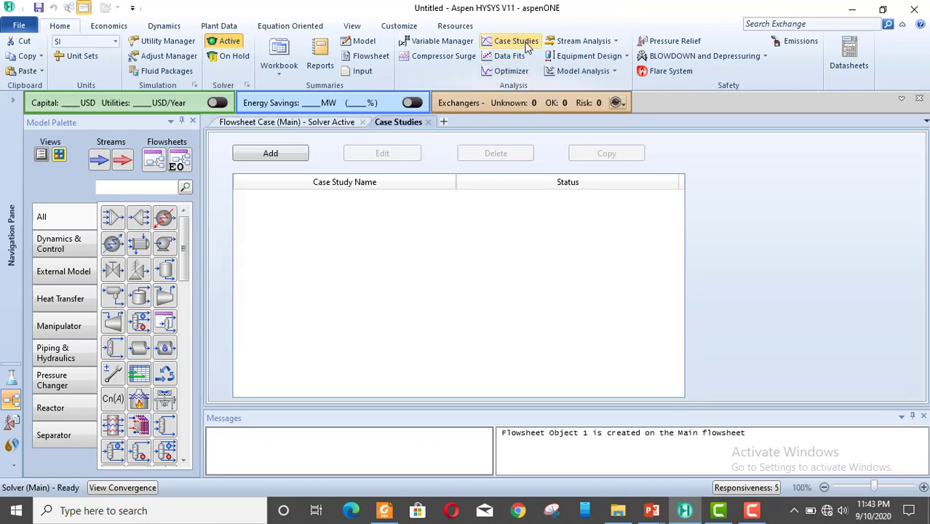
{"action": "left_click", "coordinate": [270, 154]}
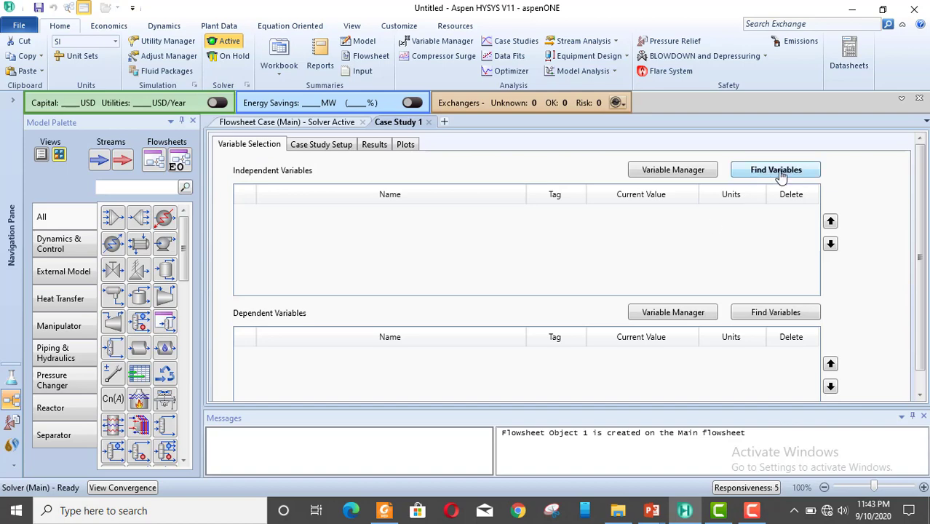
Add the Ethylene stream's Temperature as the case study's independent variable.
{"action": "left_click", "coordinate": [777, 171]}
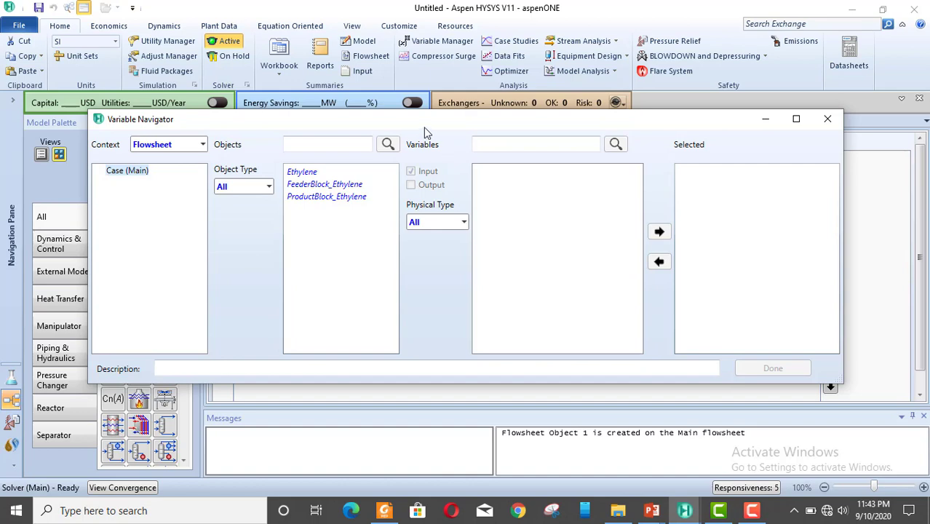
{"action": "left_click_drag", "start_coordinate": [426, 133], "coordinate": [439, 154]}
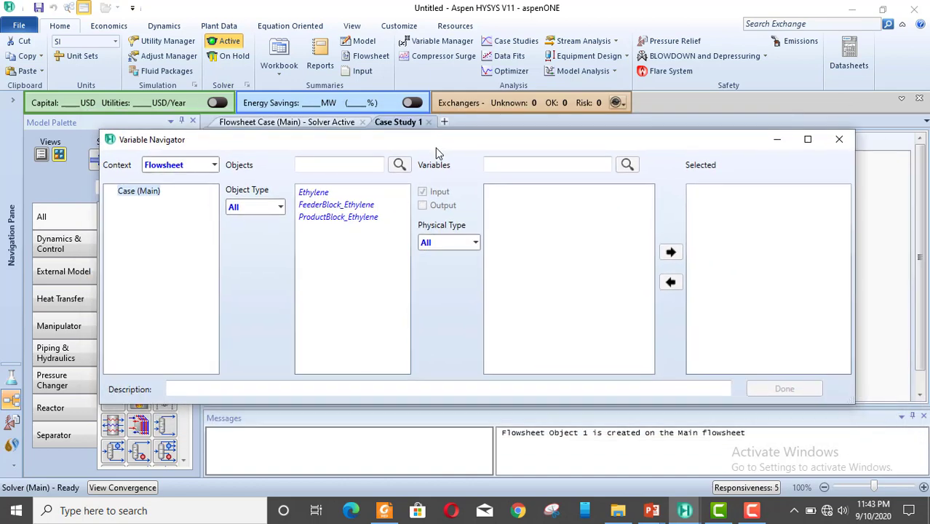
{"action": "left_click", "coordinate": [309, 194]}
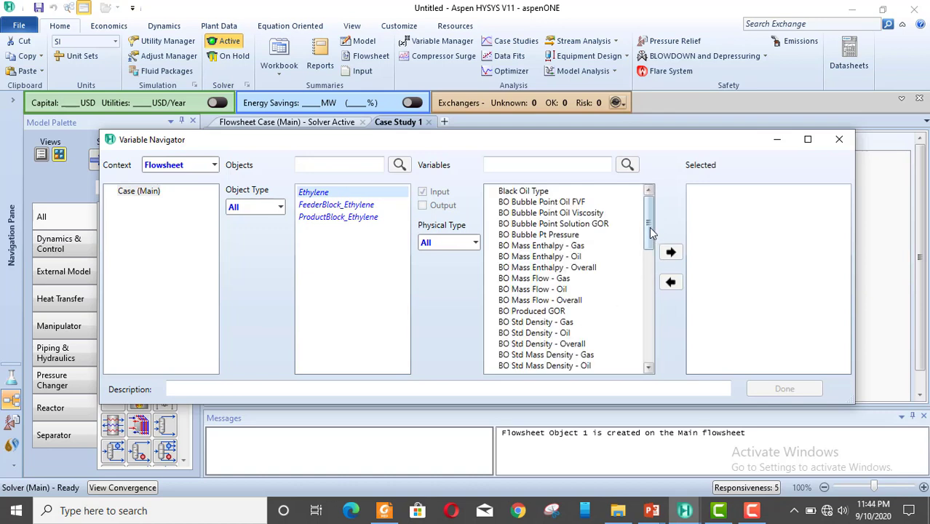
{"action": "left_click", "coordinate": [505, 163]}
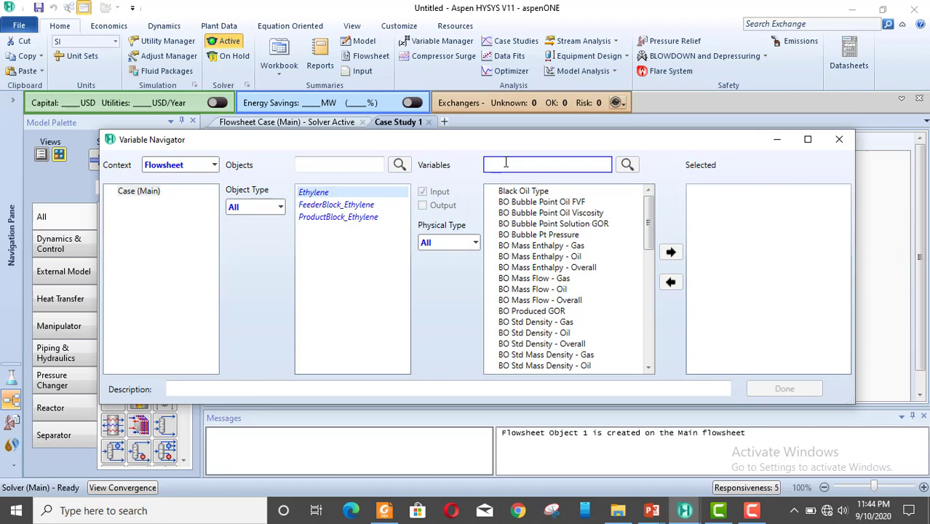
{"action": "type", "text": "tem"}
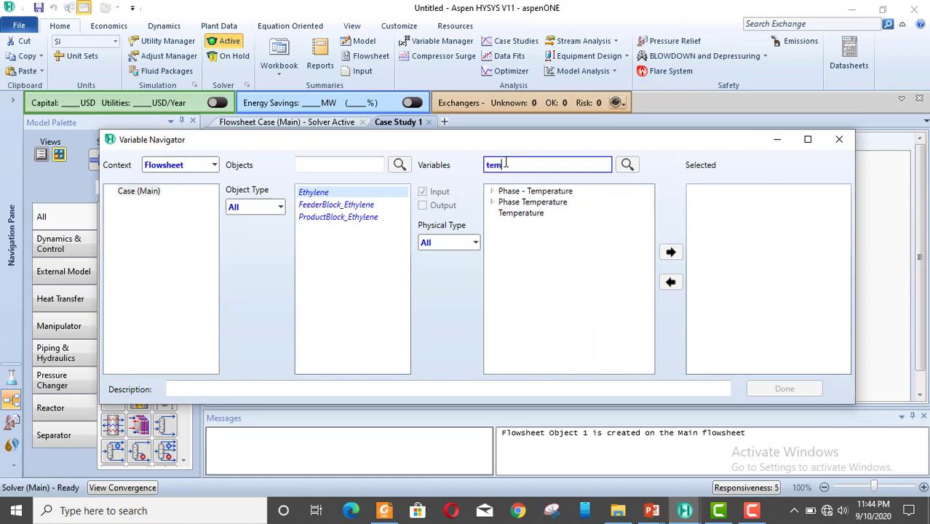
{"action": "left_click", "coordinate": [510, 214]}
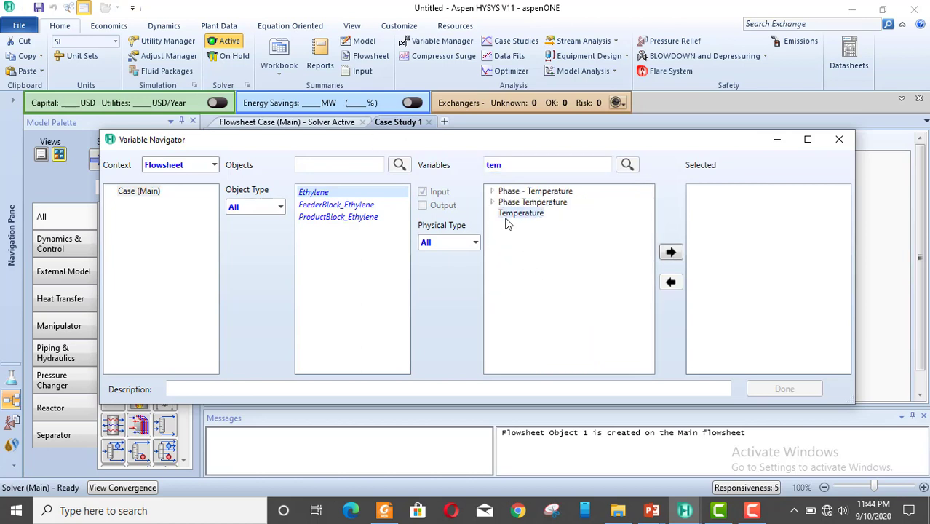
{"action": "left_click", "coordinate": [669, 255]}
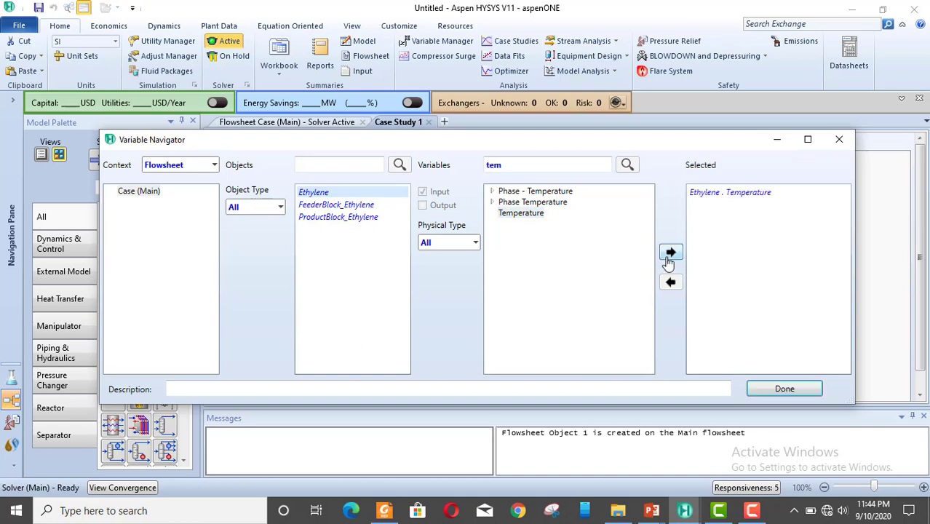
{"action": "left_click", "coordinate": [784, 393]}
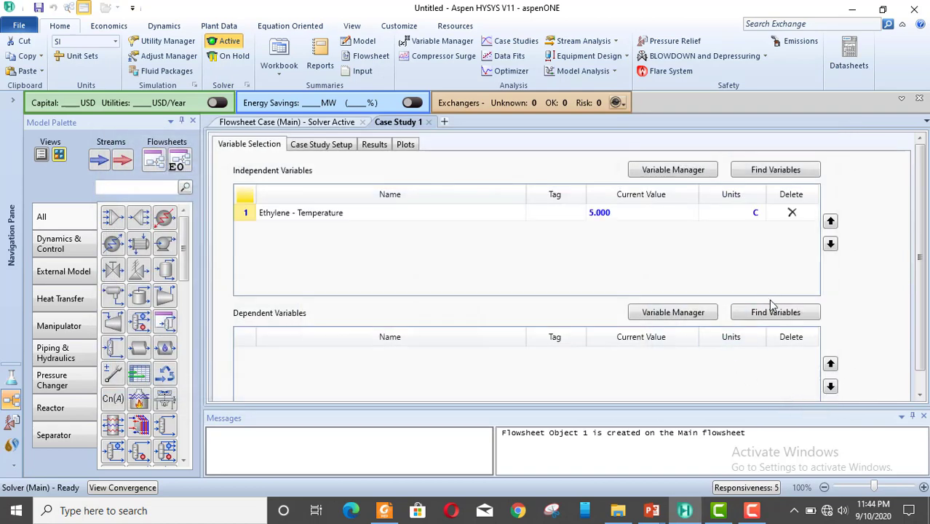
Add the Ethylene stream's Pressure as the case study's dependent variable.
{"action": "left_click", "coordinate": [777, 314]}
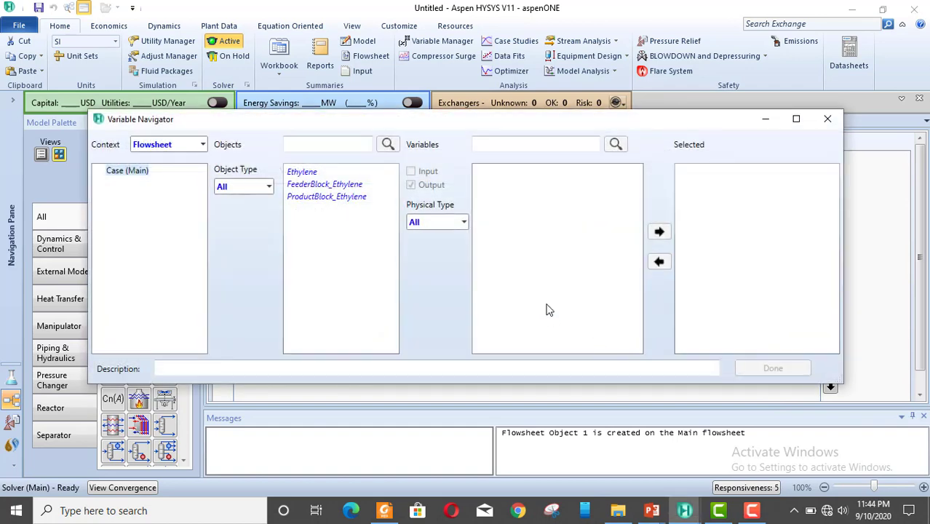
{"action": "left_click", "coordinate": [312, 175]}
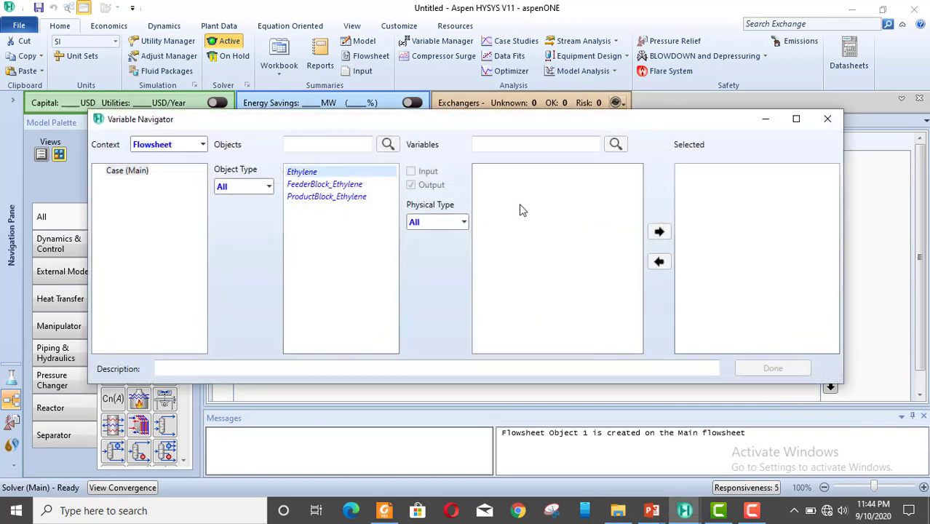
{"action": "left_click", "coordinate": [516, 145]}
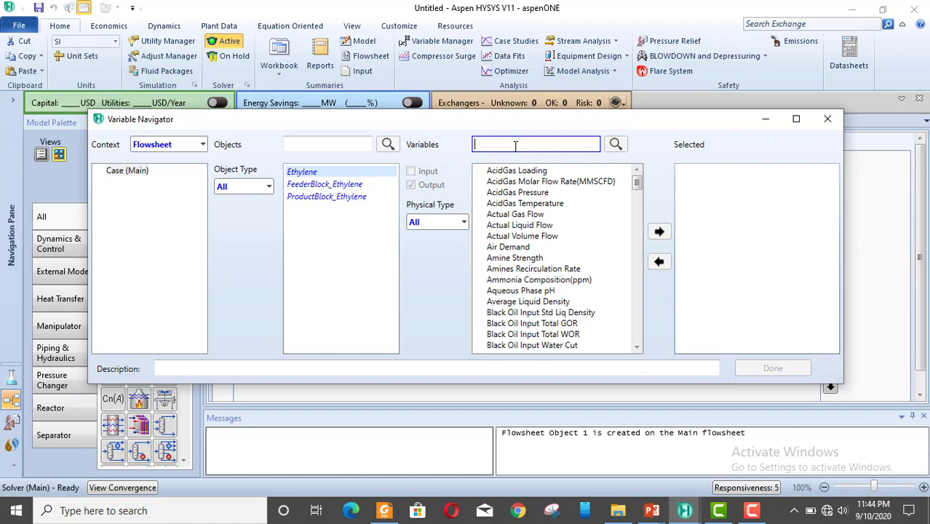
{"action": "type", "text": "press"}
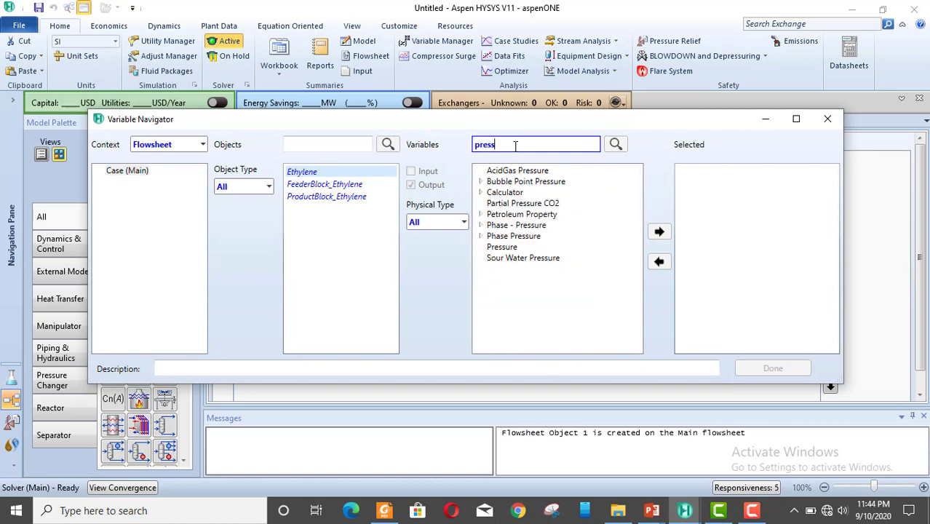
{"action": "left_click", "coordinate": [501, 251]}
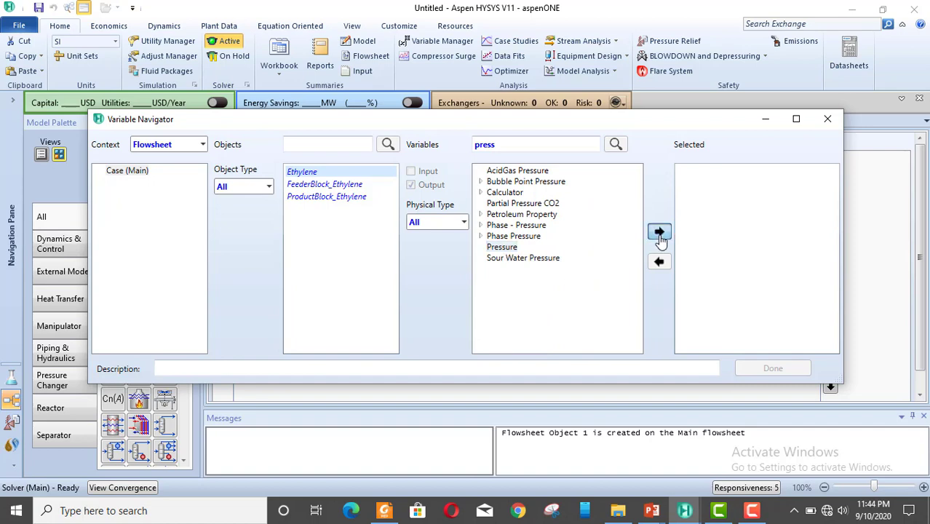
{"action": "left_click", "coordinate": [658, 232]}
{"action": "left_click", "coordinate": [762, 371]}
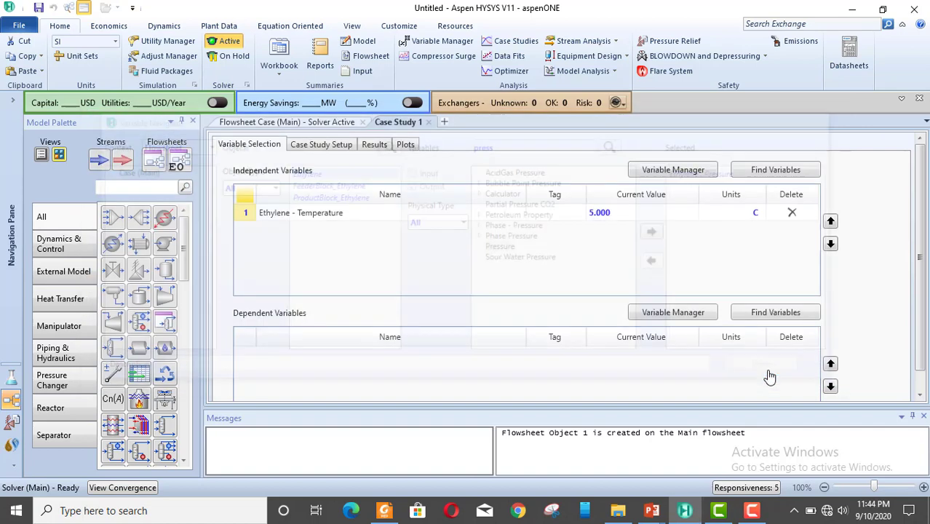
Set the case study's temperature range from -150 to 0 °C with a step size of 10.
{"action": "left_click", "coordinate": [317, 148]}
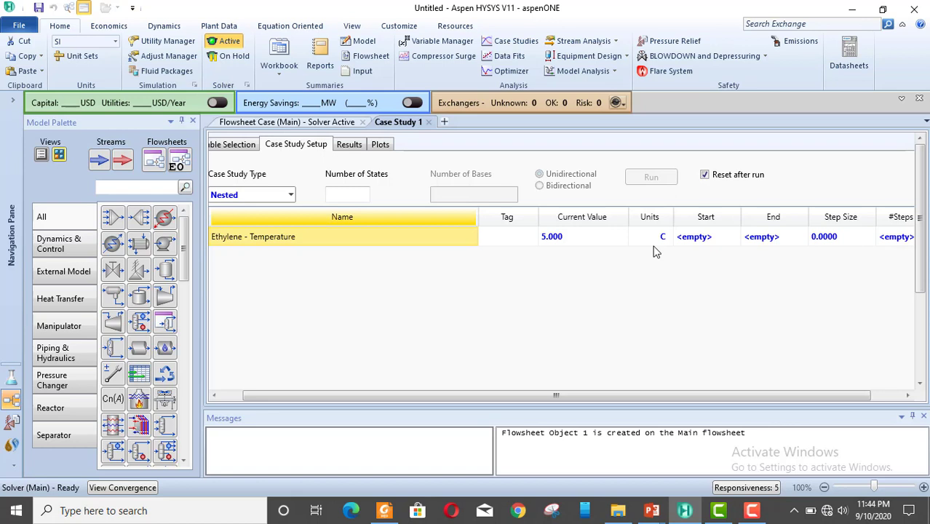
{"action": "left_click", "coordinate": [701, 244]}
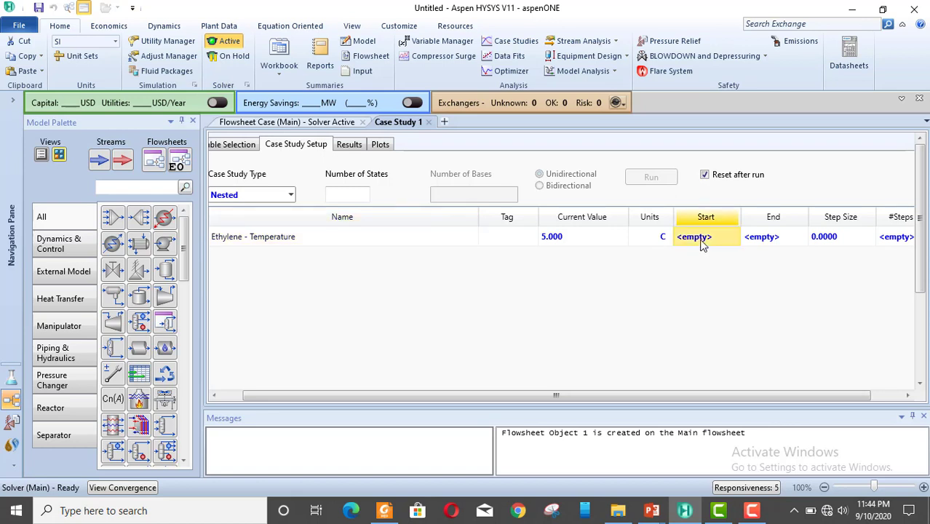
{"action": "type", "text": "-1"}
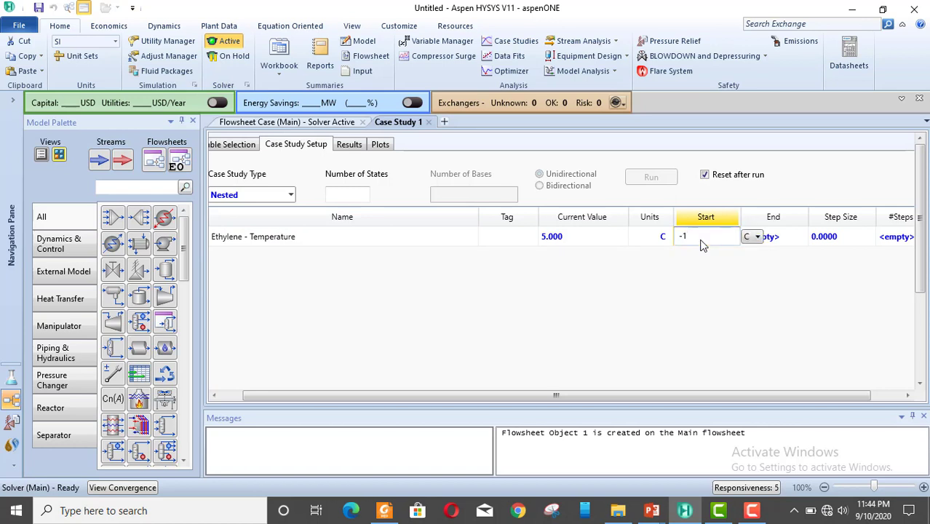
{"action": "type", "text": "50"}
{"action": "key", "text": "Return"}
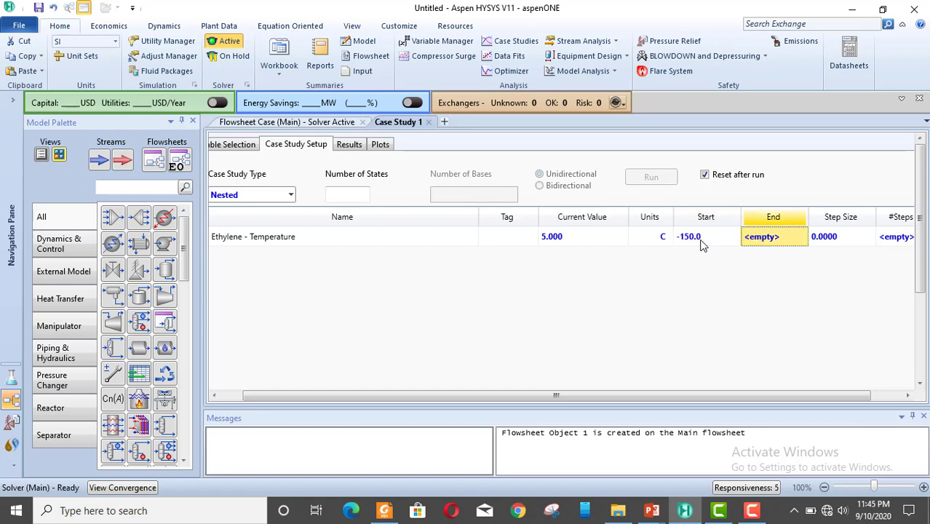
{"action": "type", "text": "0"}
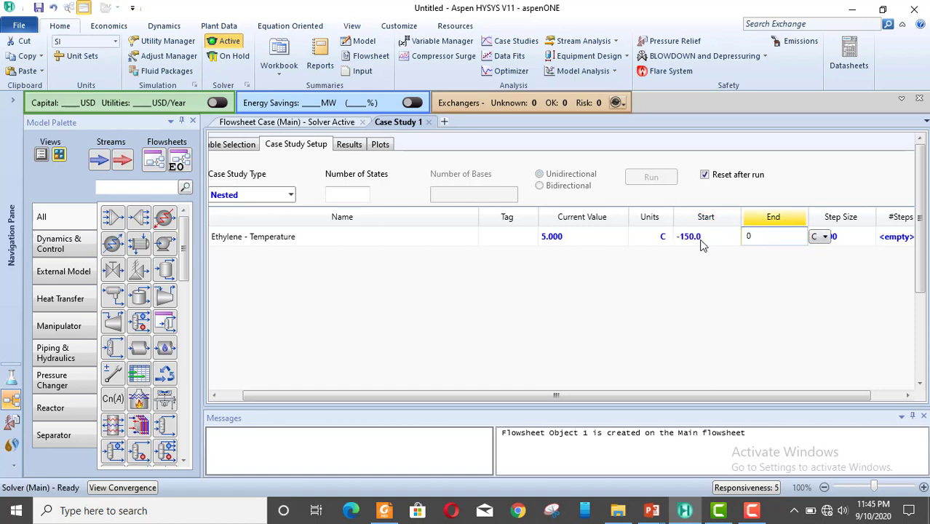
{"action": "key", "text": "Return"}
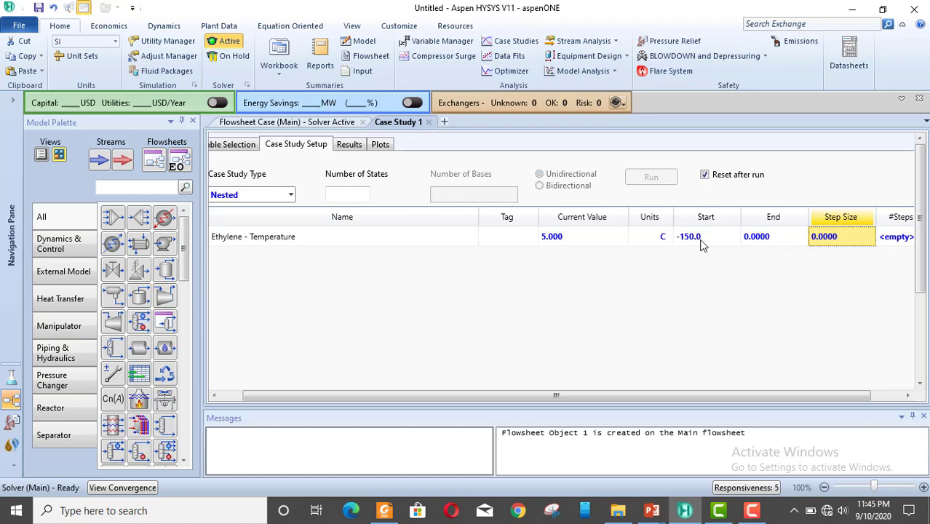
{"action": "type", "text": "10"}
{"action": "key", "text": "Return"}
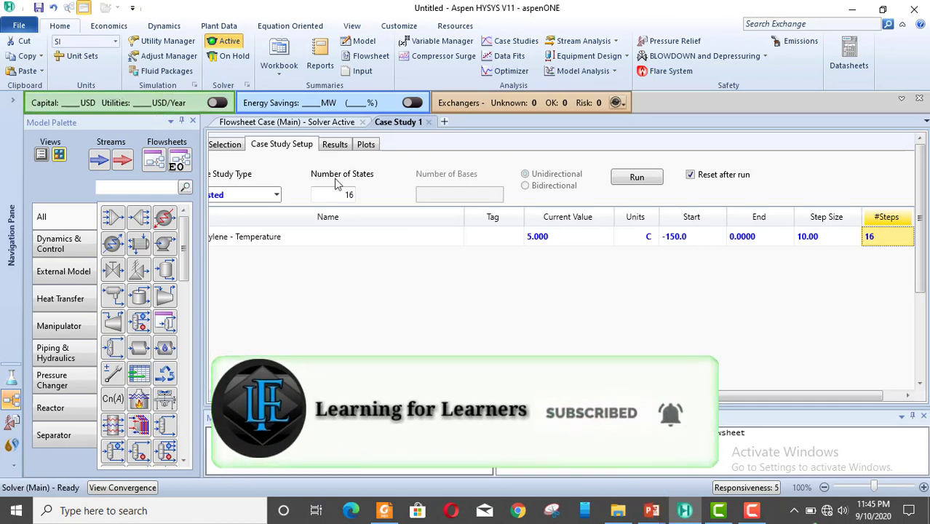
Run the case study and check its completion status.
{"action": "left_click", "coordinate": [635, 177]}
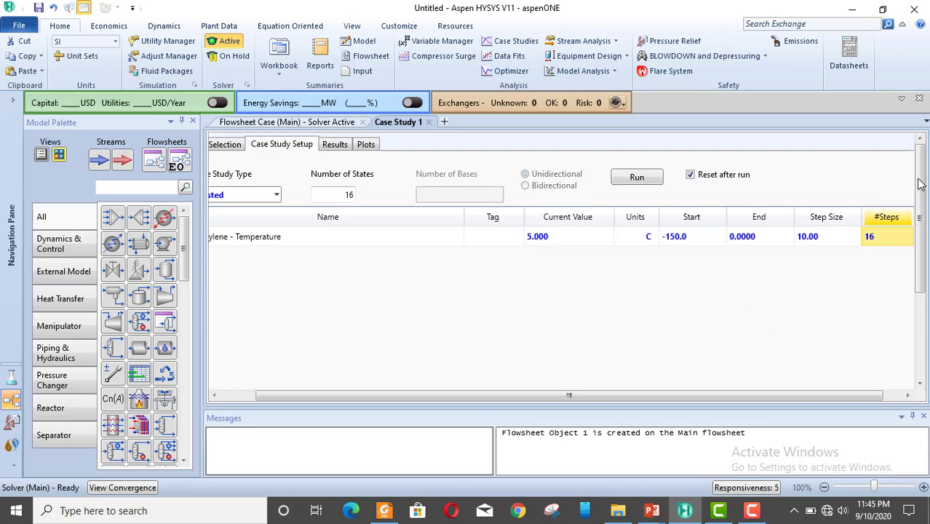
{"action": "left_click_drag", "start_coordinate": [921, 189], "coordinate": [923, 274]}
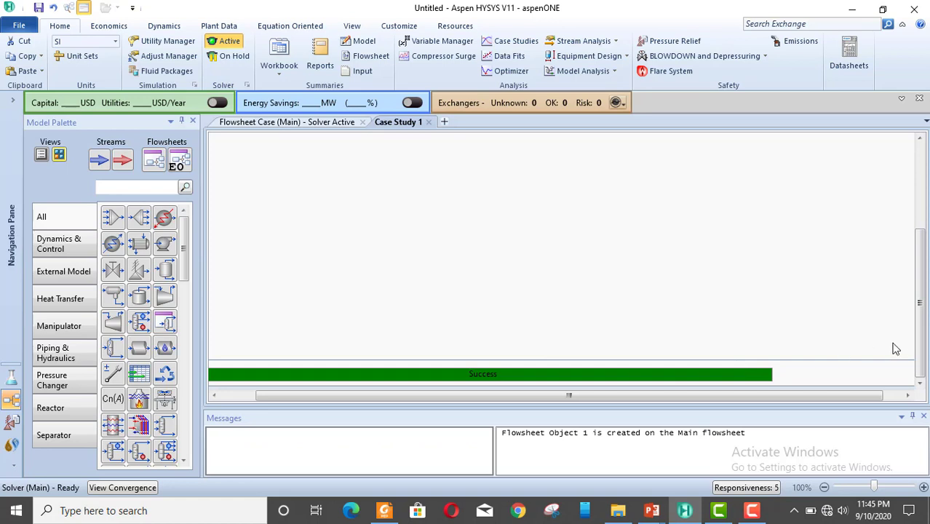
{"action": "left_click_drag", "start_coordinate": [921, 355], "coordinate": [926, 210]}
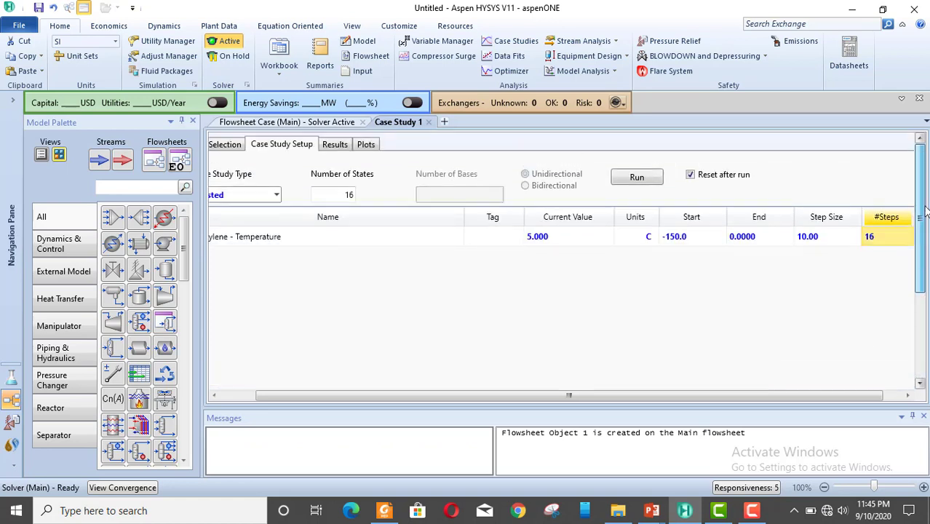
Examine the case study's results table and its pressure-versus-temperature plot, reading the coordinates of individual data points.
{"action": "left_click", "coordinate": [333, 145]}
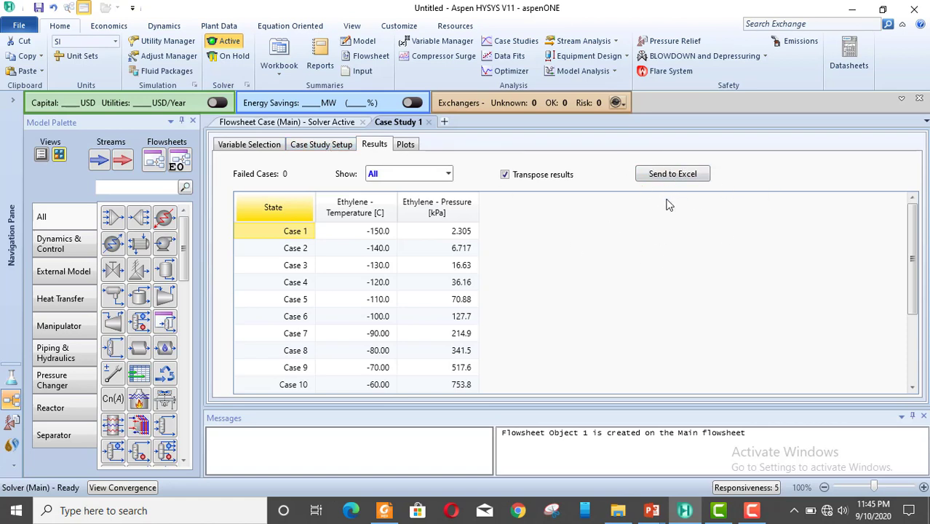
{"action": "left_click", "coordinate": [405, 144]}
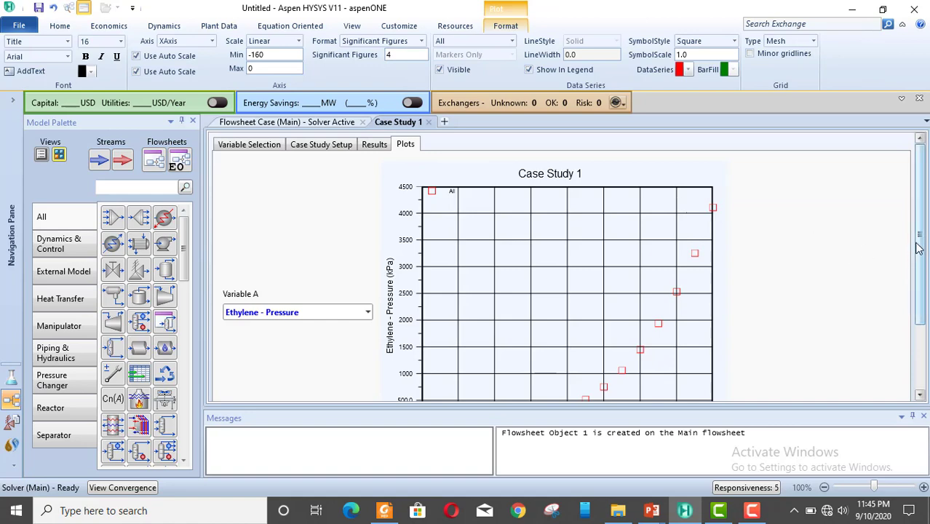
{"action": "left_click_drag", "start_coordinate": [921, 238], "coordinate": [921, 280]}
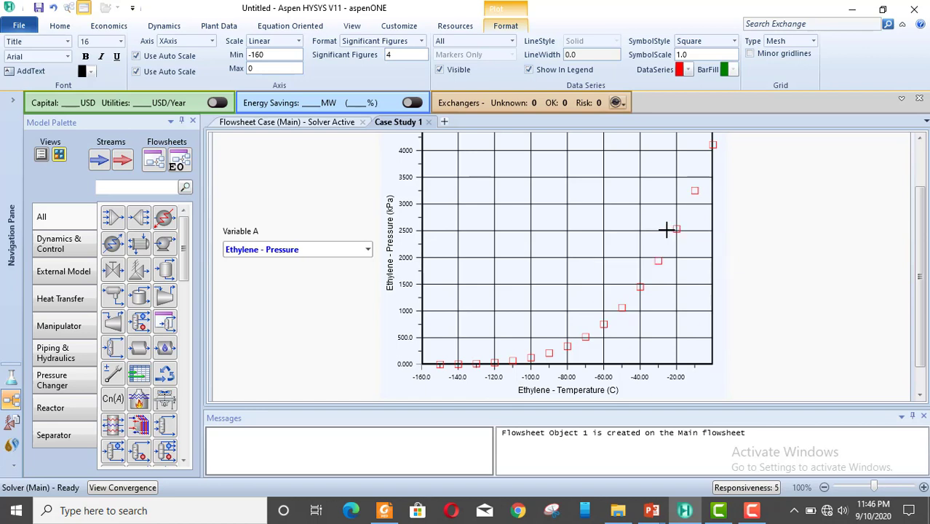
{"action": "mouse_move", "coordinate": [676, 230]}
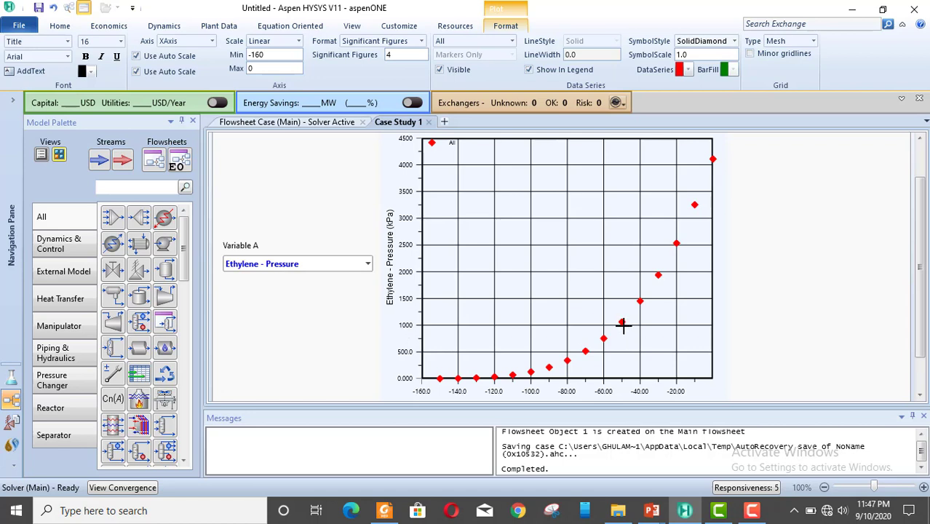
{"action": "mouse_move", "coordinate": [622, 321]}
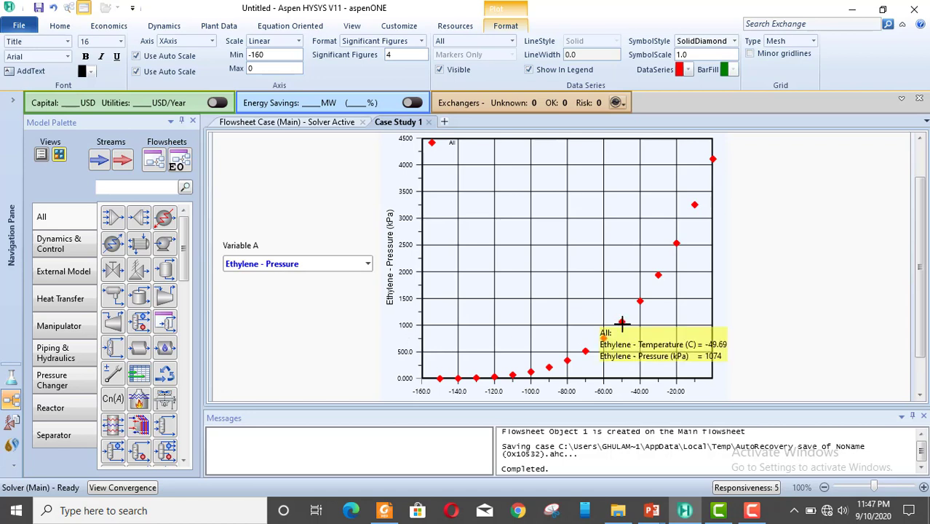